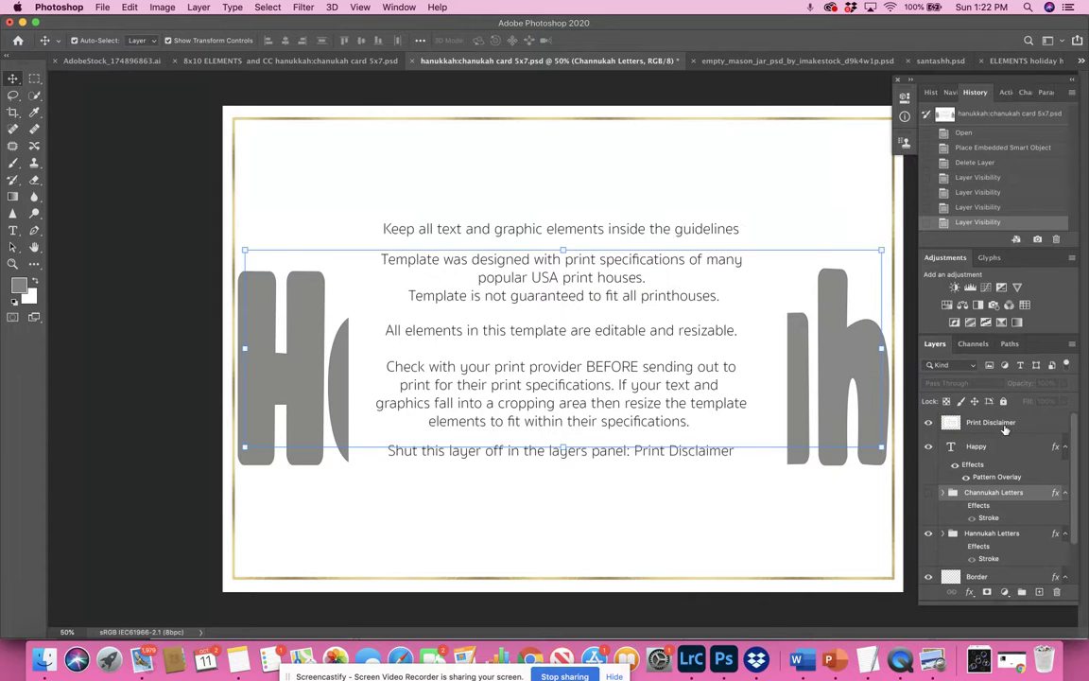
# Hide the Print Disclaimer layer and the Happy text layer so only the Hanukkah lettering and border show.
pyautogui.click(983, 422)
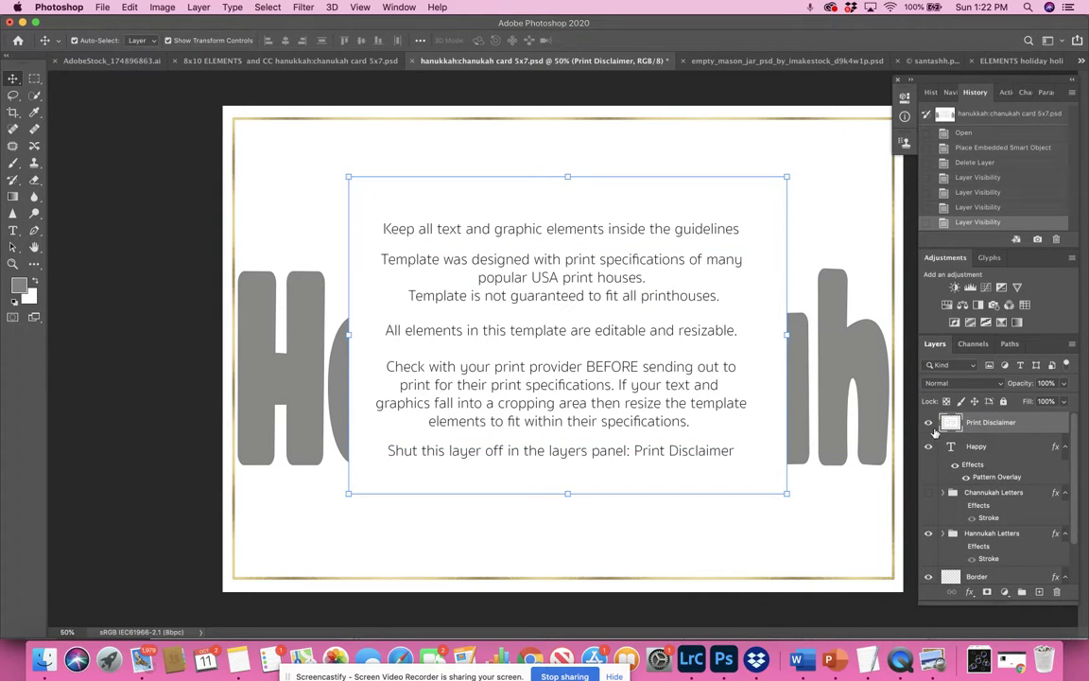
pyautogui.click(928, 423)
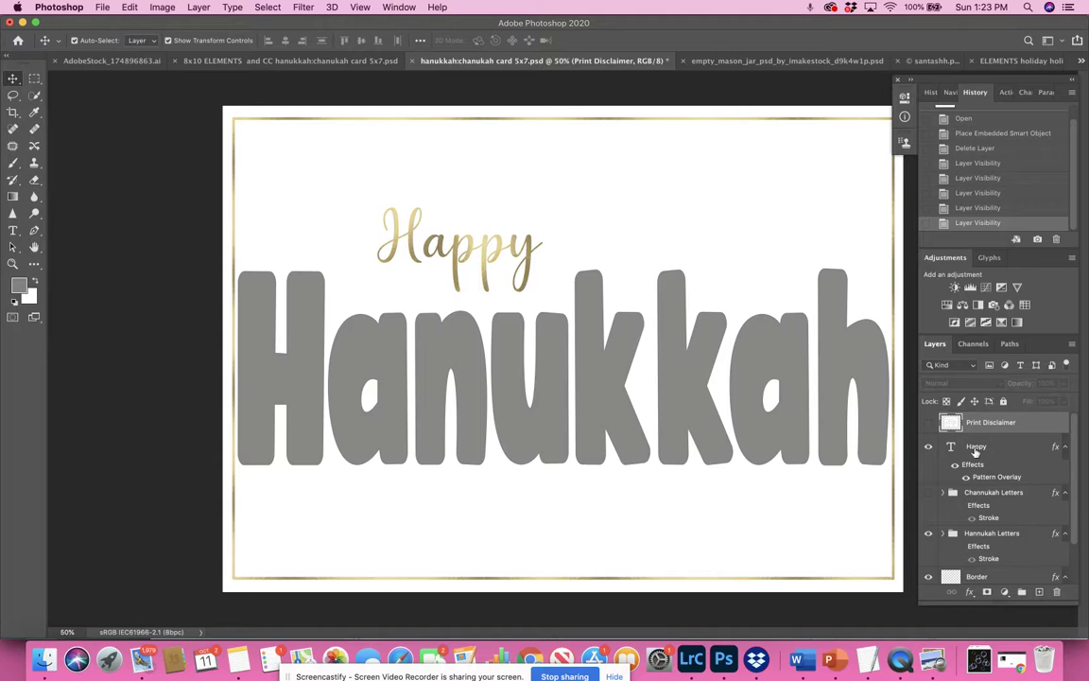
pyautogui.click(928, 447)
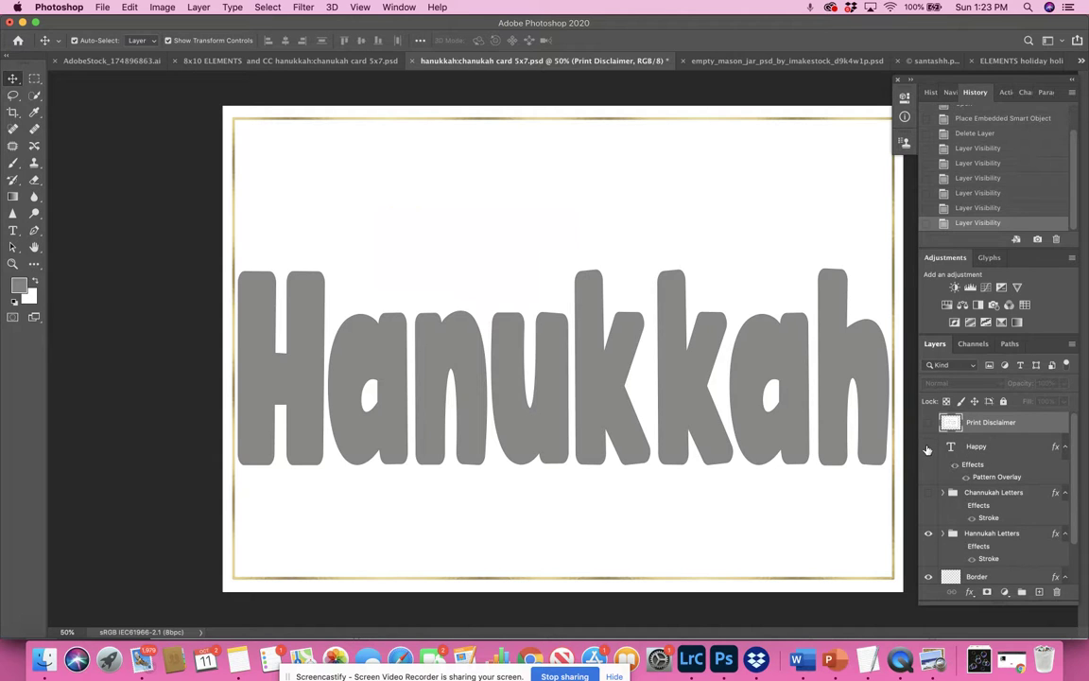
pyautogui.click(927, 447)
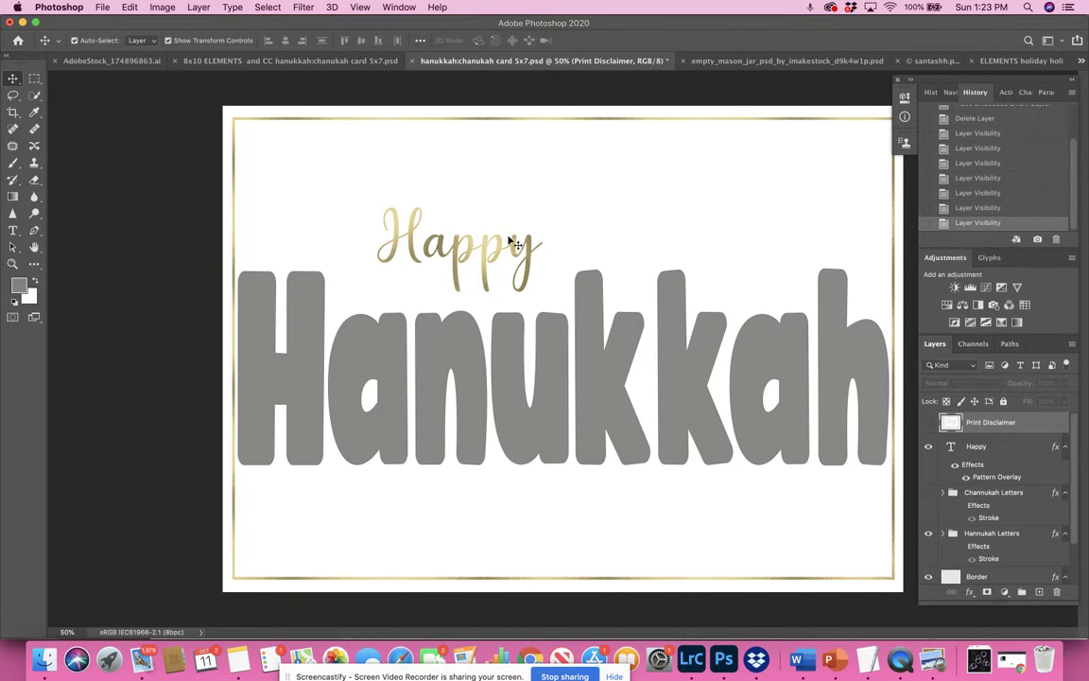
pyautogui.click(928, 446)
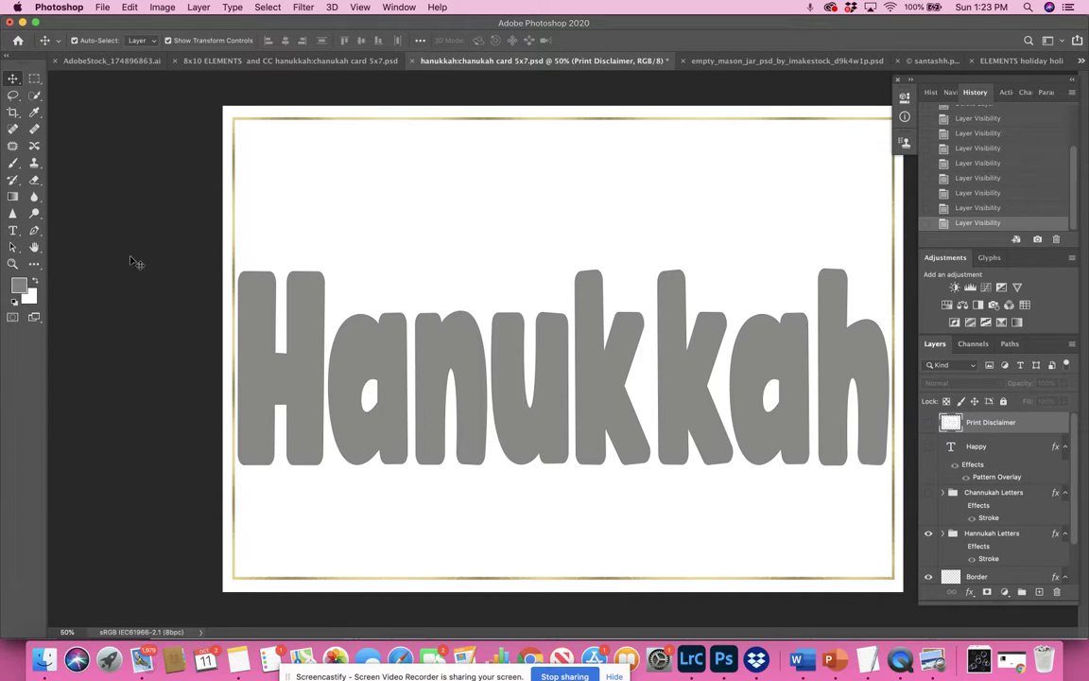
# Add the text "Merry" in the Hello Regular font at 100 pt above the start of the Hanukkah lettering.
pyautogui.click(14, 232)
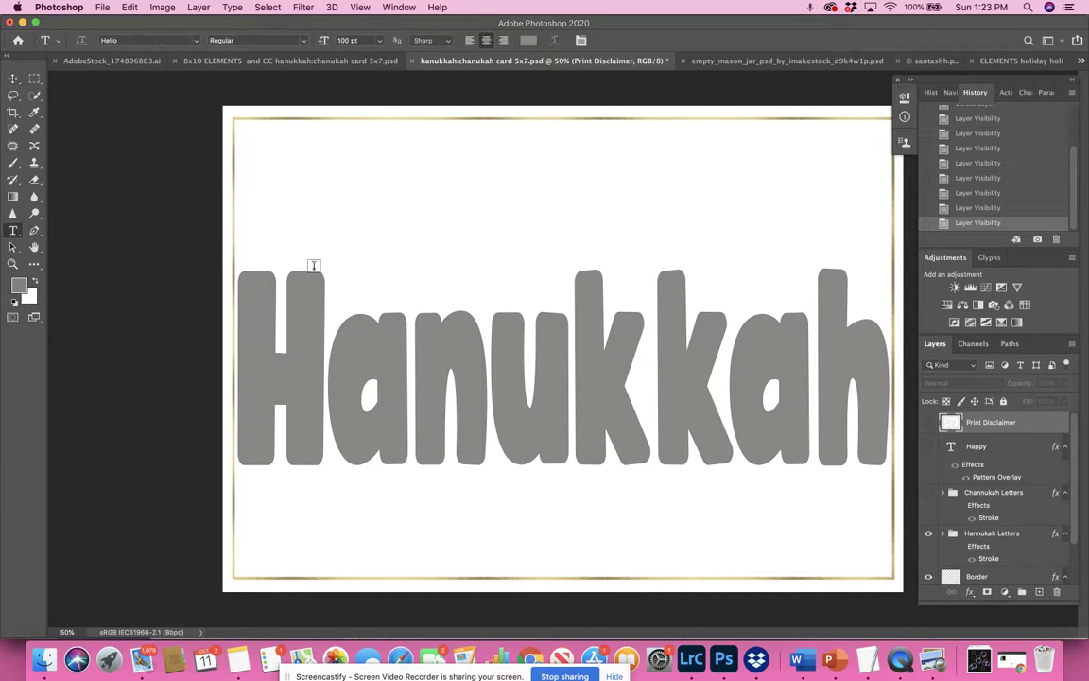
pyautogui.click(372, 257)
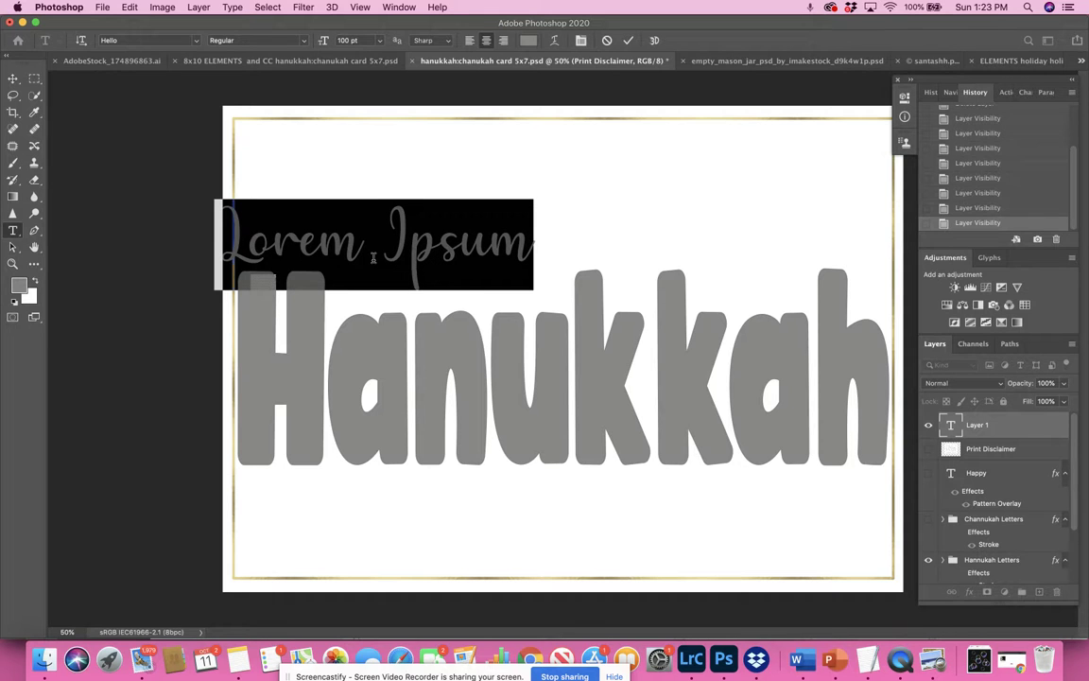
pyautogui.write('Merry')
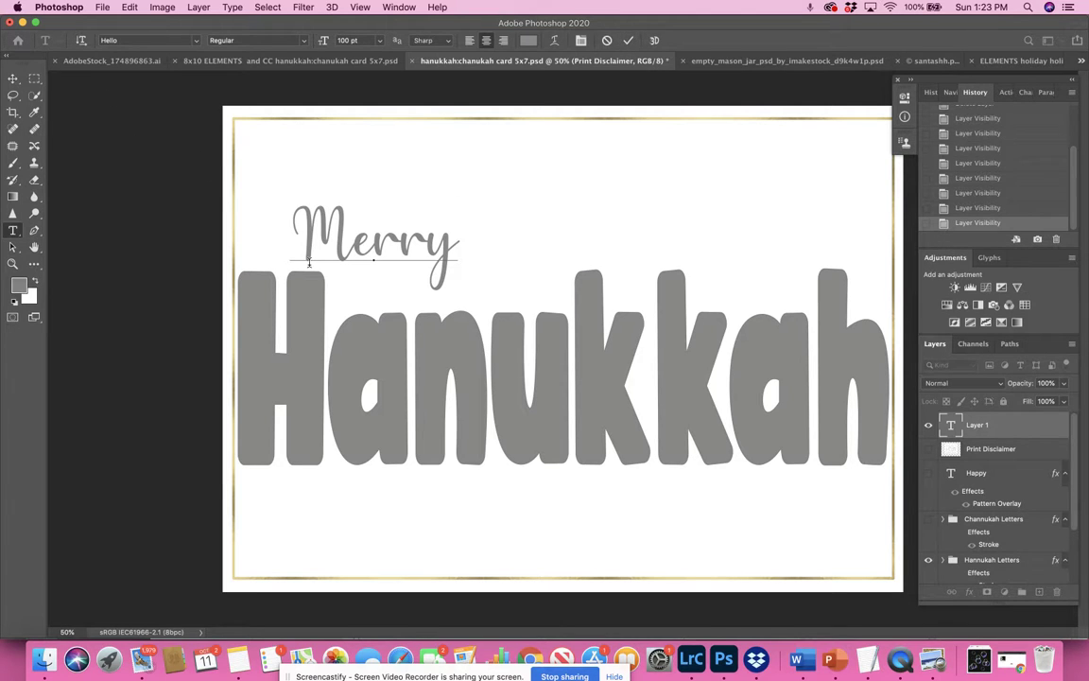
pyautogui.click(630, 43)
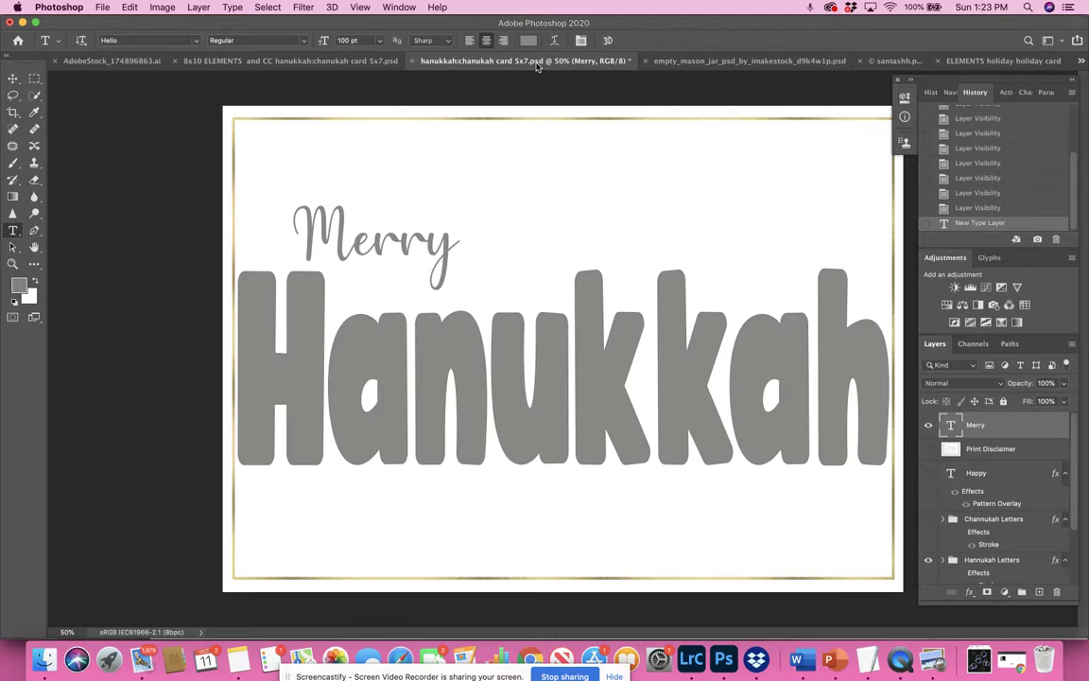
# Check the document's dimensions and resolution in the Image Size settings without changing them.
pyautogui.click(130, 8)
pyautogui.moveTo(162, 7)
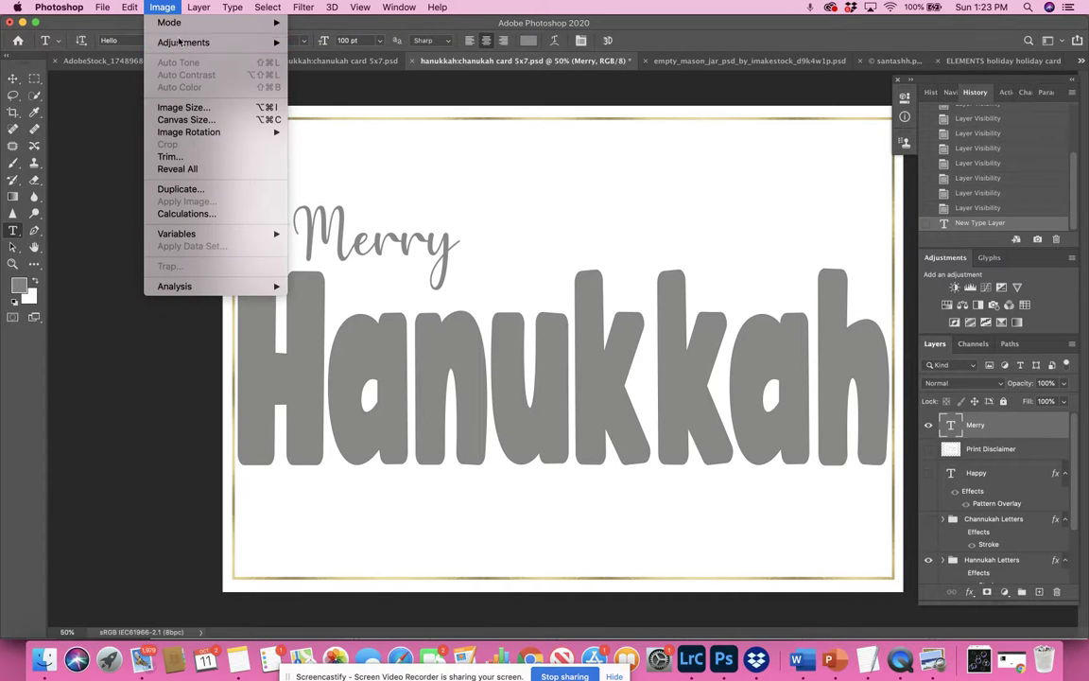
pyautogui.click(181, 106)
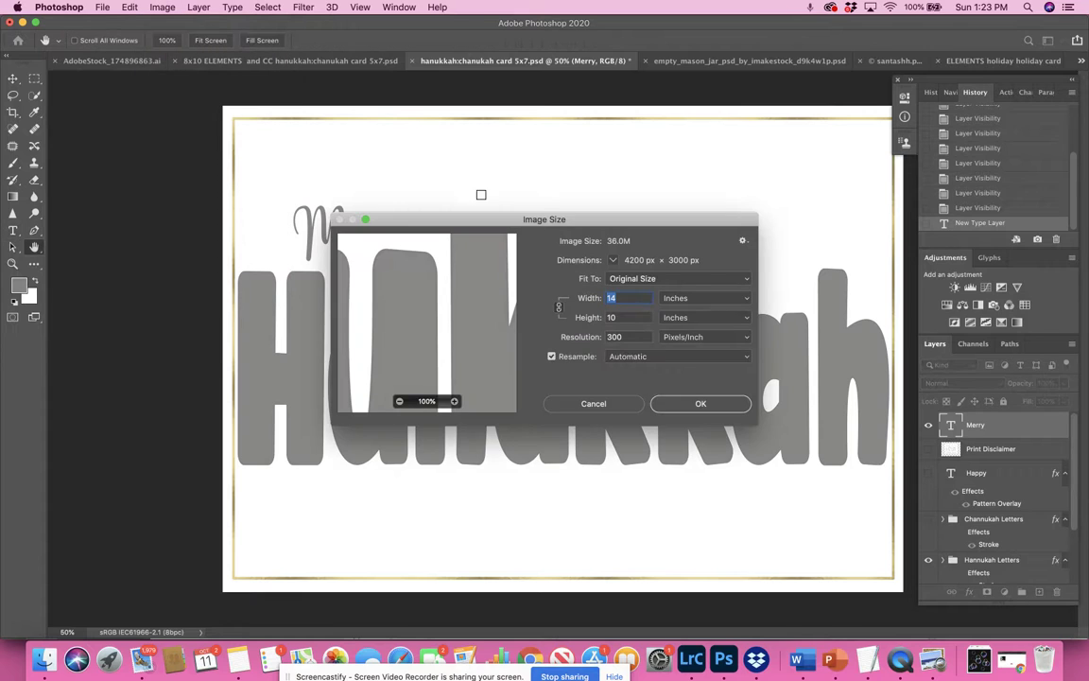
pyautogui.click(698, 402)
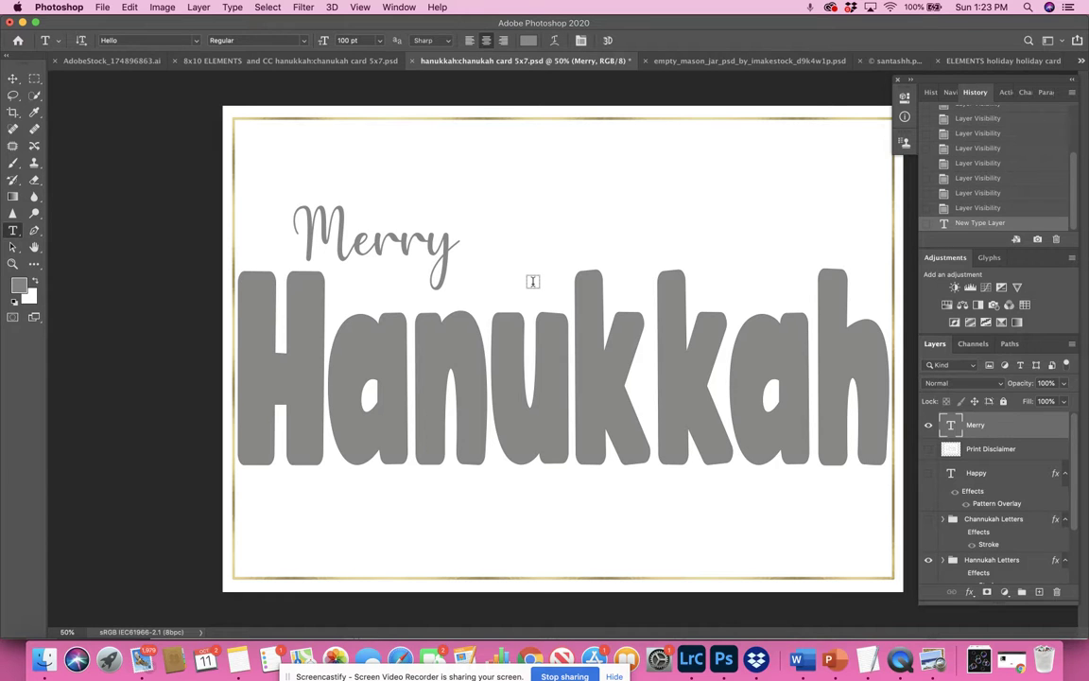
# Add a "Love the" family-name sign-off in the Hello font at 100 pt and move it below the Hanukkah lettering.
pyautogui.click(562, 484)
pyautogui.write('Love the ')
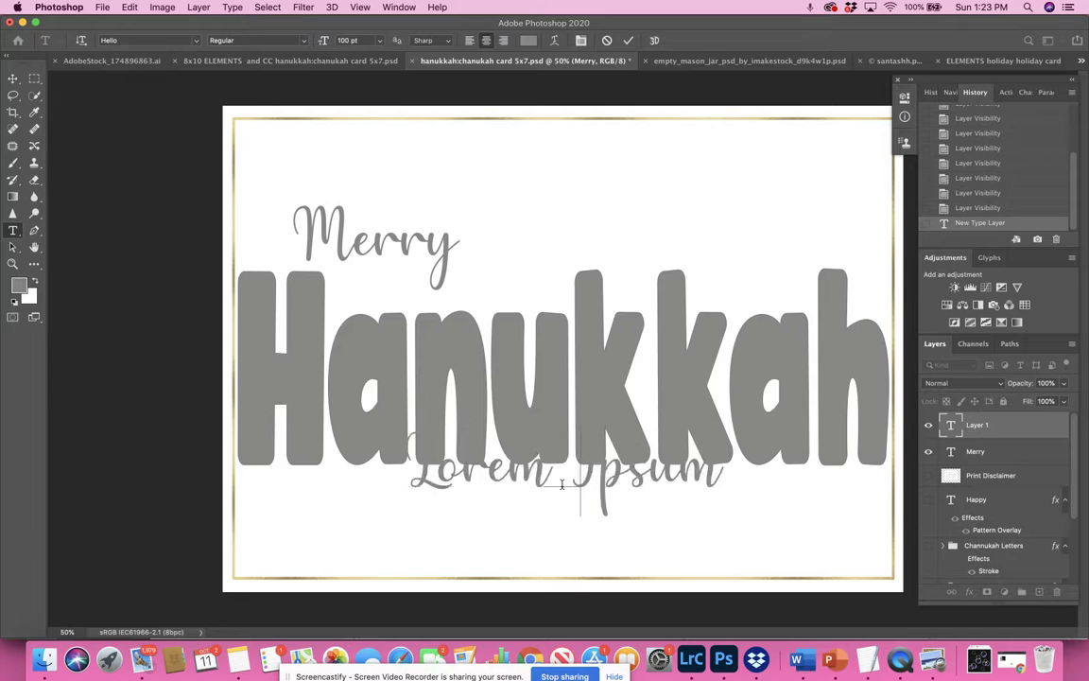
pyautogui.write('St')
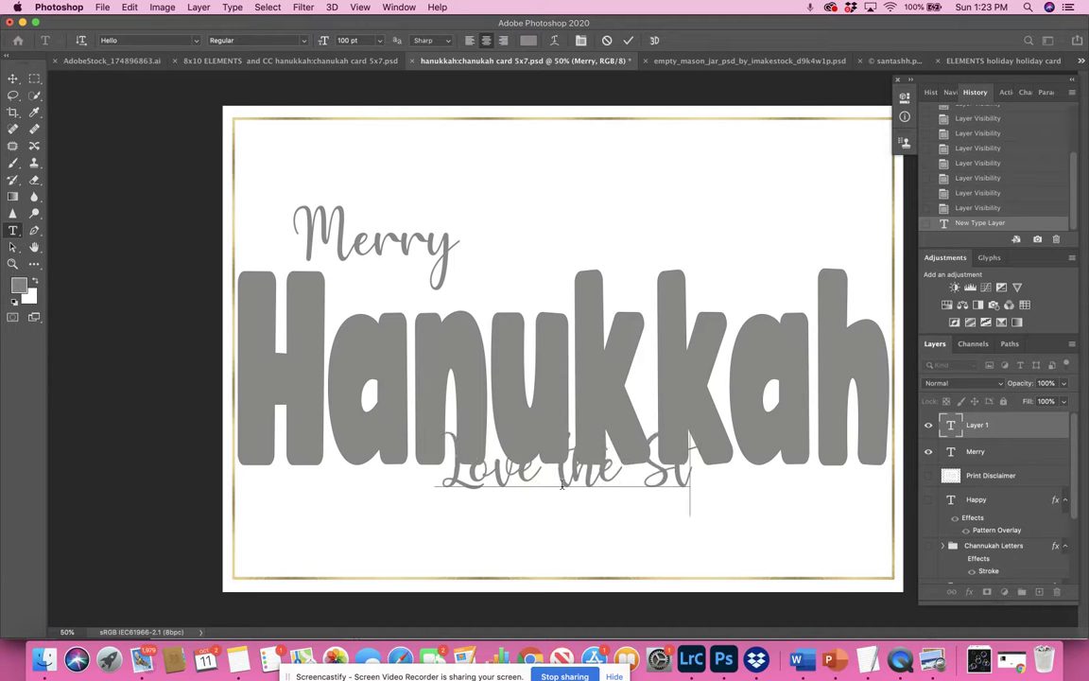
pyautogui.write('ein Family')
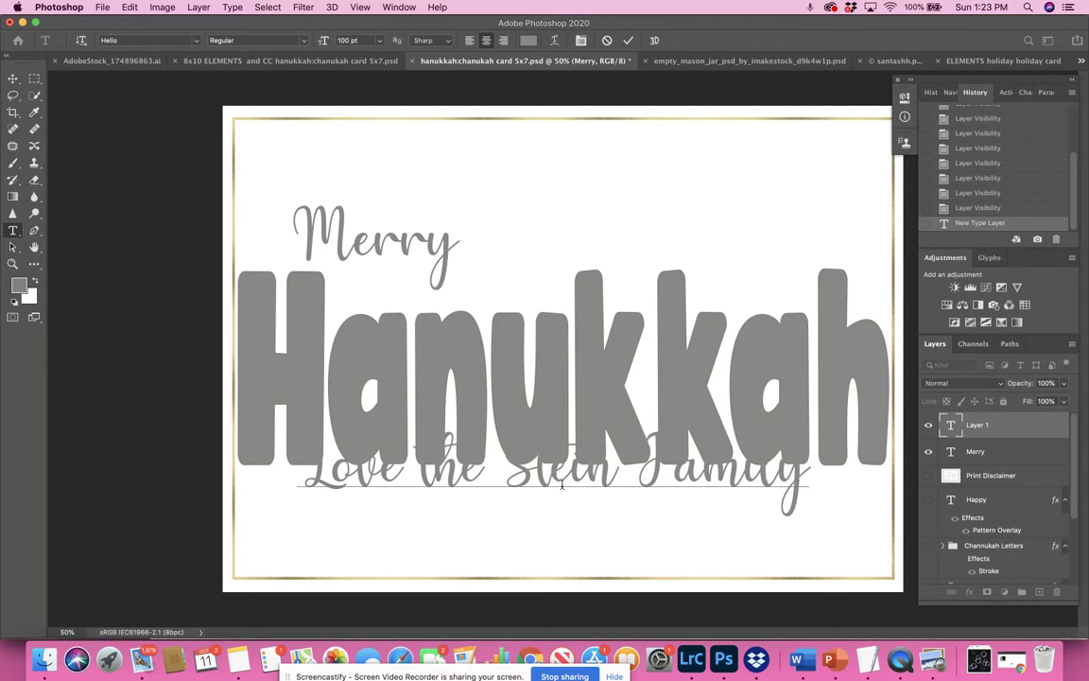
pyautogui.press('super')
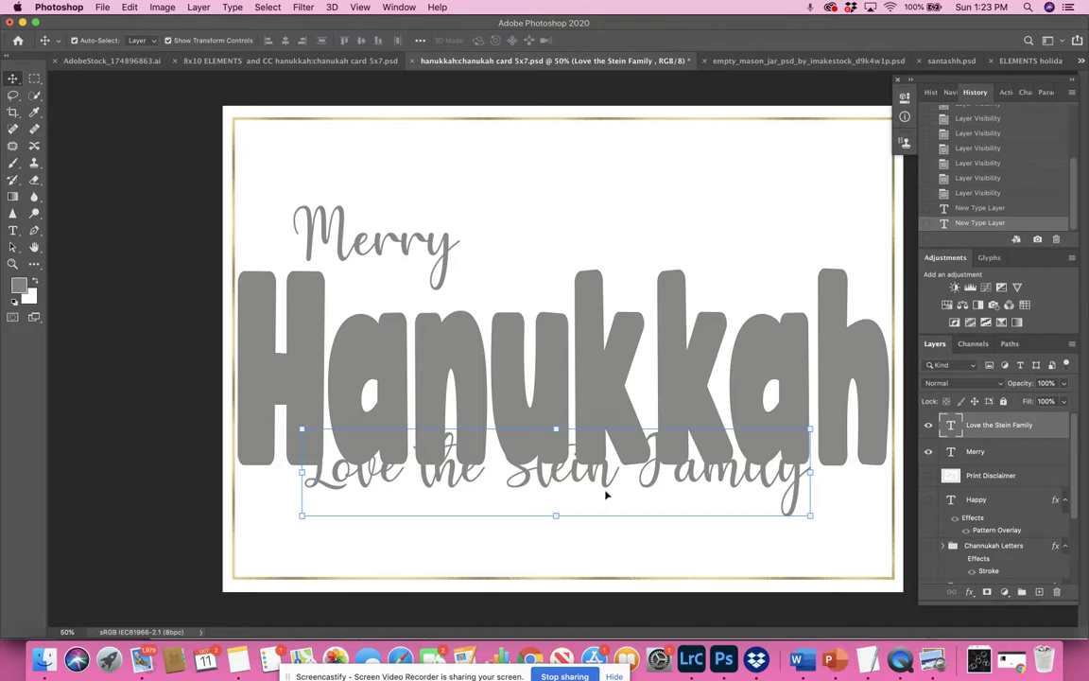
pyautogui.moveTo(596, 478); pyautogui.dragTo(658, 514)
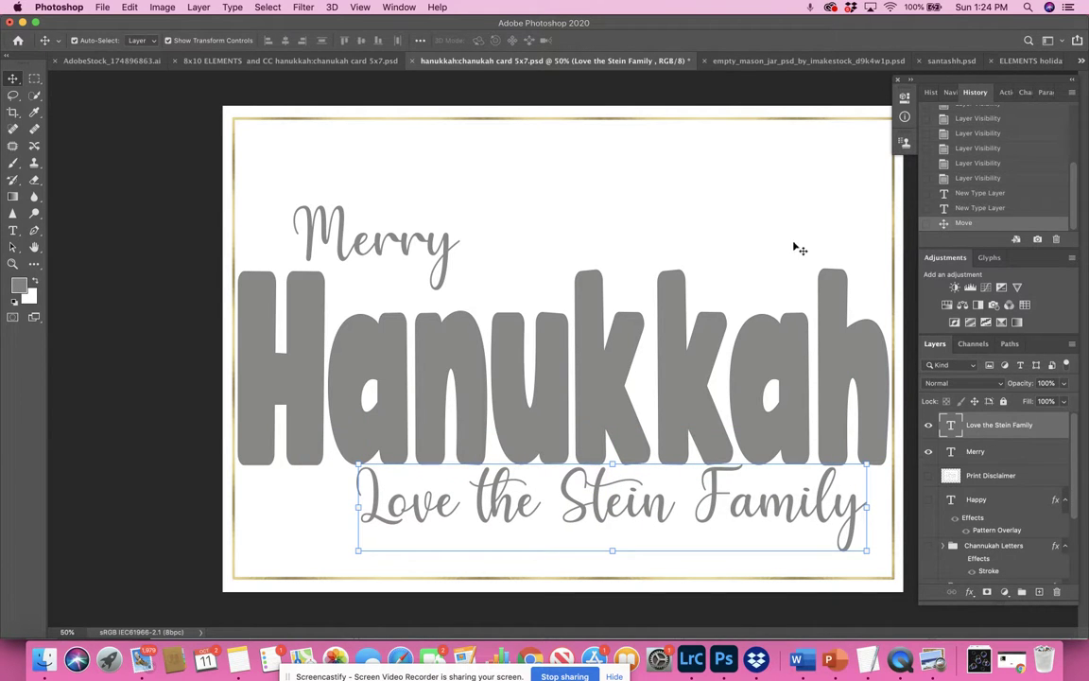
# Revert the document history to before the two added text layers and show the Happy layer.
pyautogui.click(977, 194)
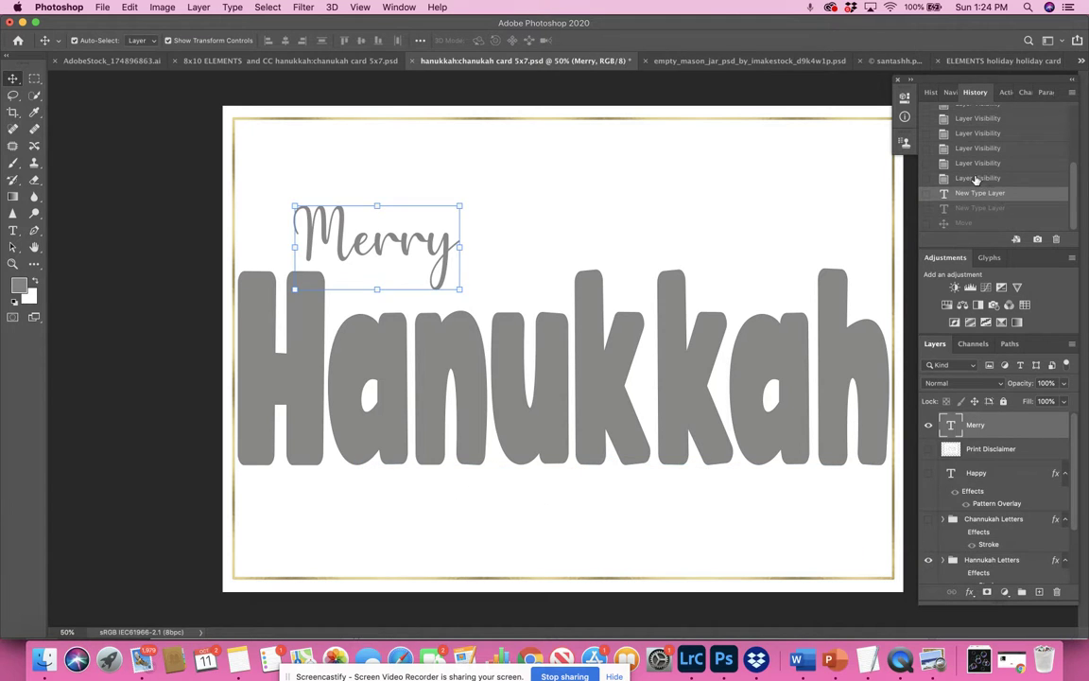
pyautogui.click(977, 178)
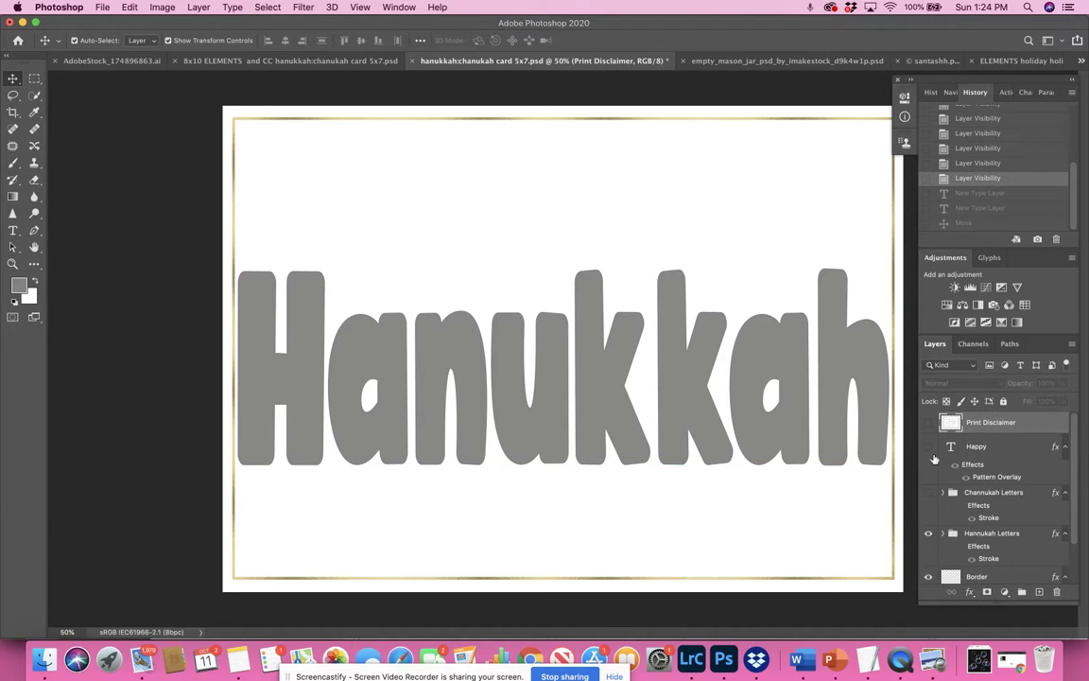
pyautogui.click(930, 447)
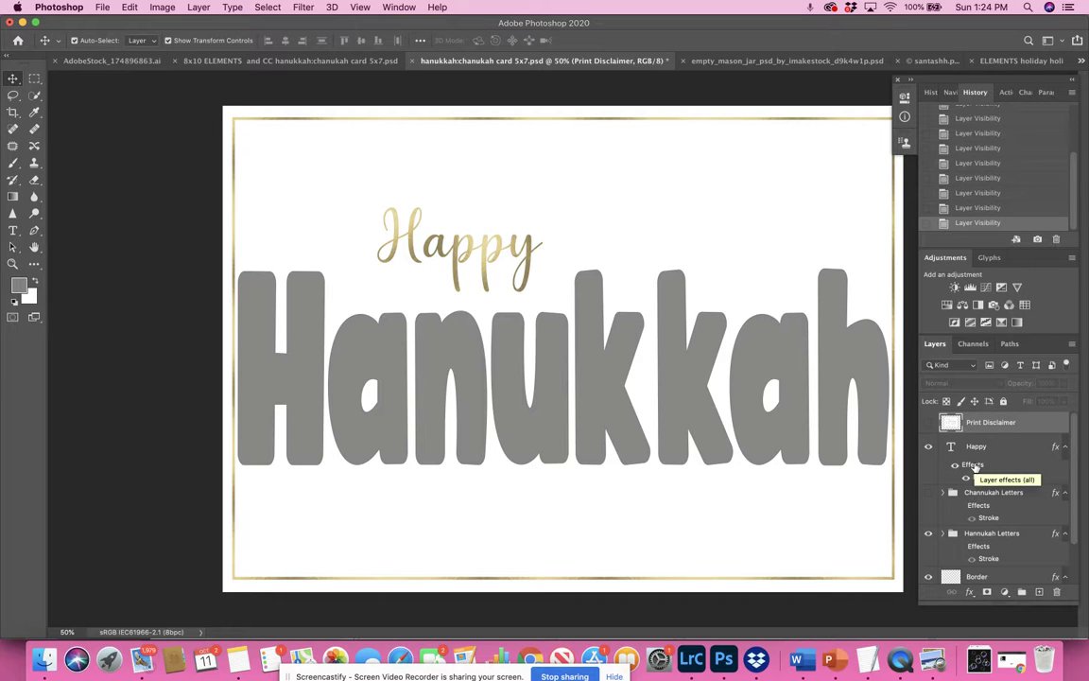
# Review the Happy layer's Pattern Overlay settings and compare the text with its layer effects off and on.
pyautogui.click(974, 465)
pyautogui.doubleClick(975, 465)
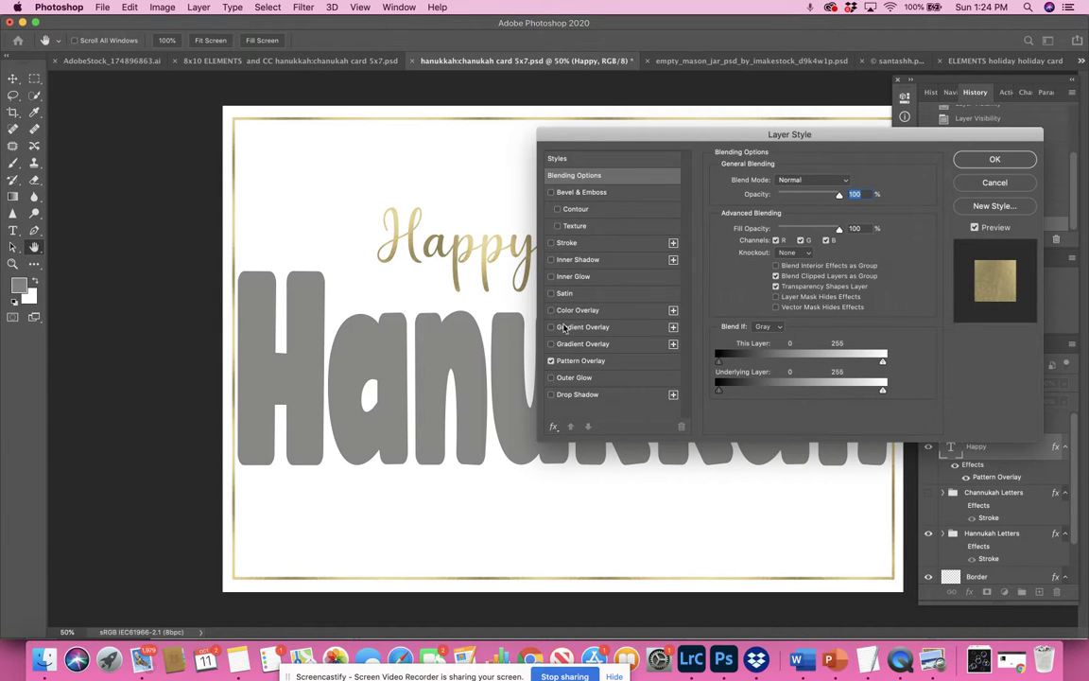
pyautogui.click(576, 363)
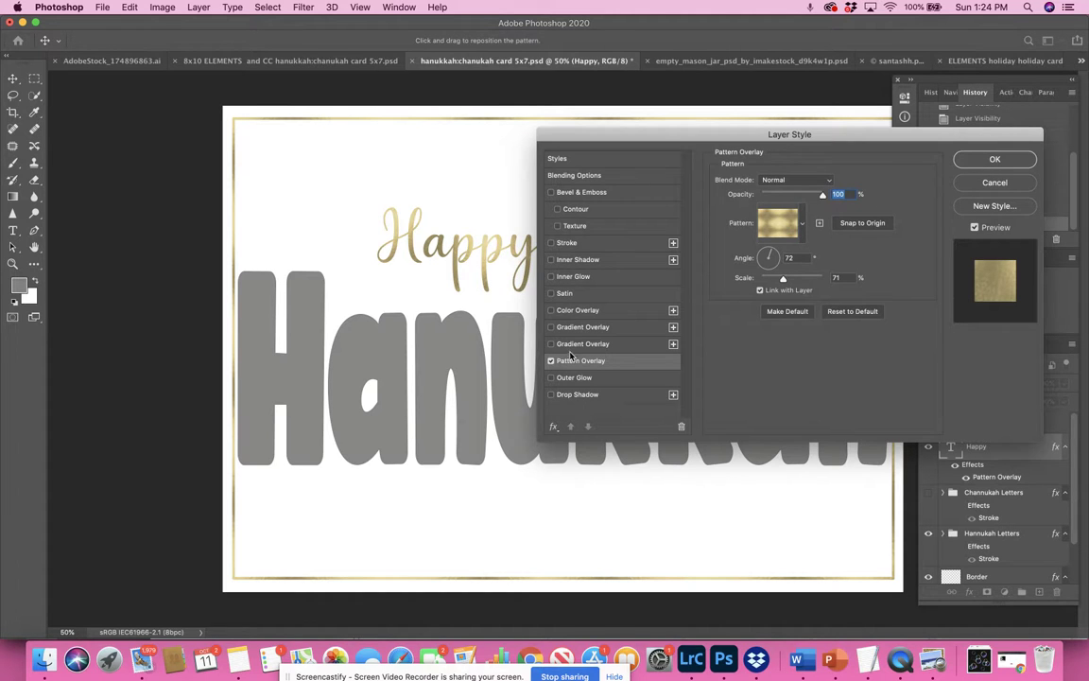
pyautogui.click(974, 162)
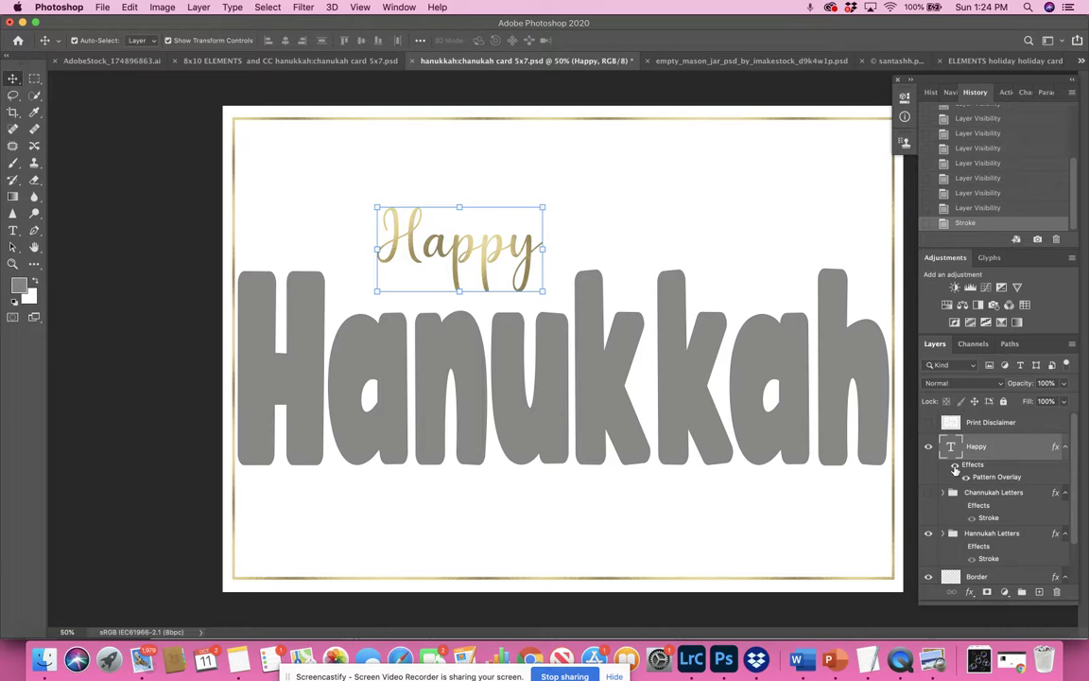
pyautogui.click(955, 466)
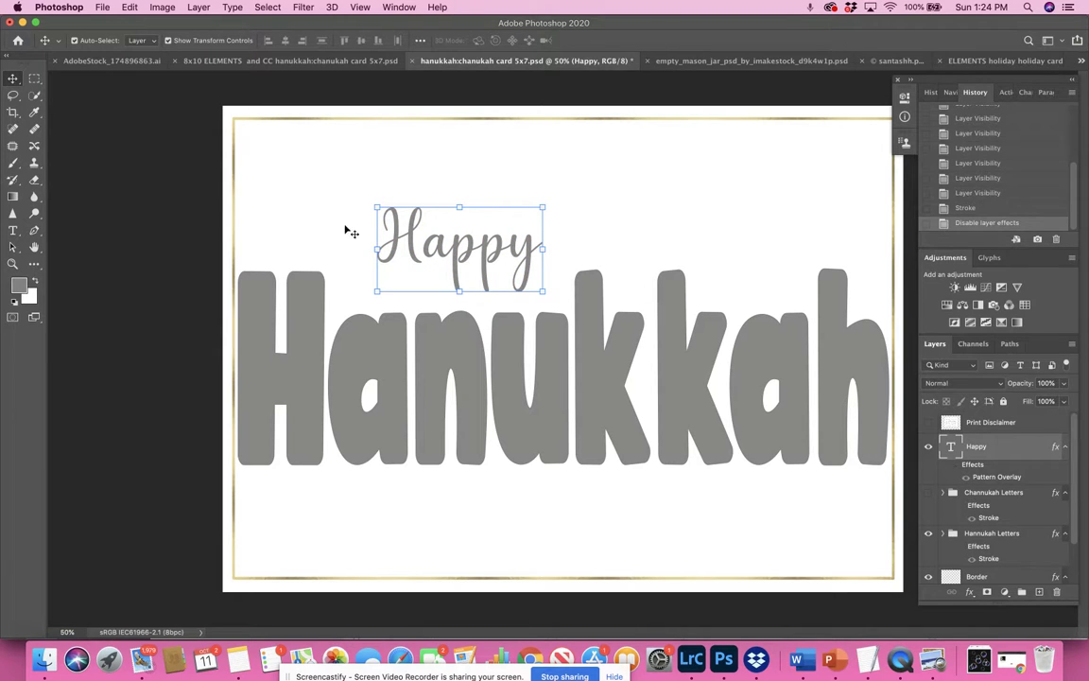
pyautogui.click(955, 466)
# Try a black 6 px outside stroke on the Happy text and switch the stroke off again.
pyautogui.doubleClick(975, 466)
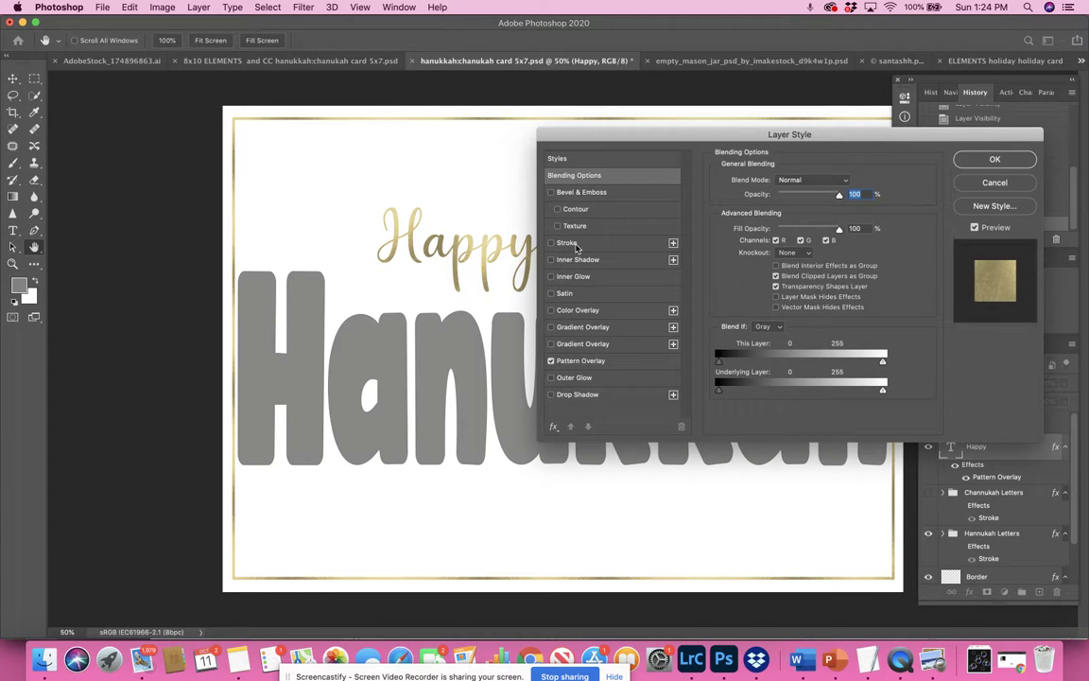
pyautogui.click(567, 245)
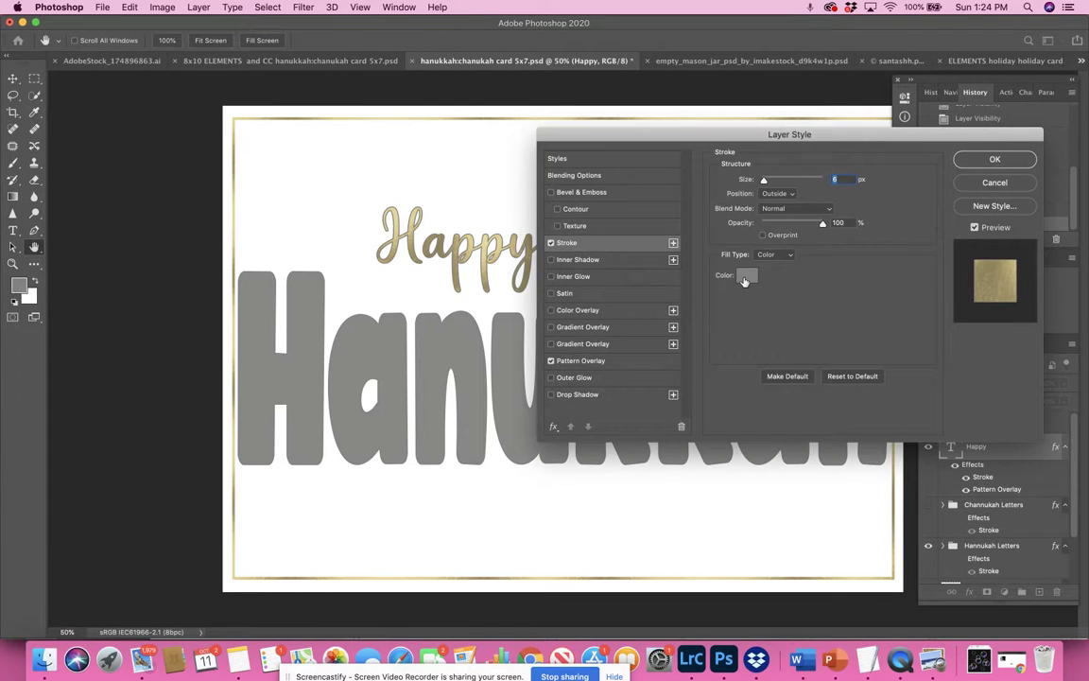
pyautogui.click(746, 275)
pyautogui.click(494, 320)
pyautogui.moveTo(552, 420); pyautogui.dragTo(546, 401)
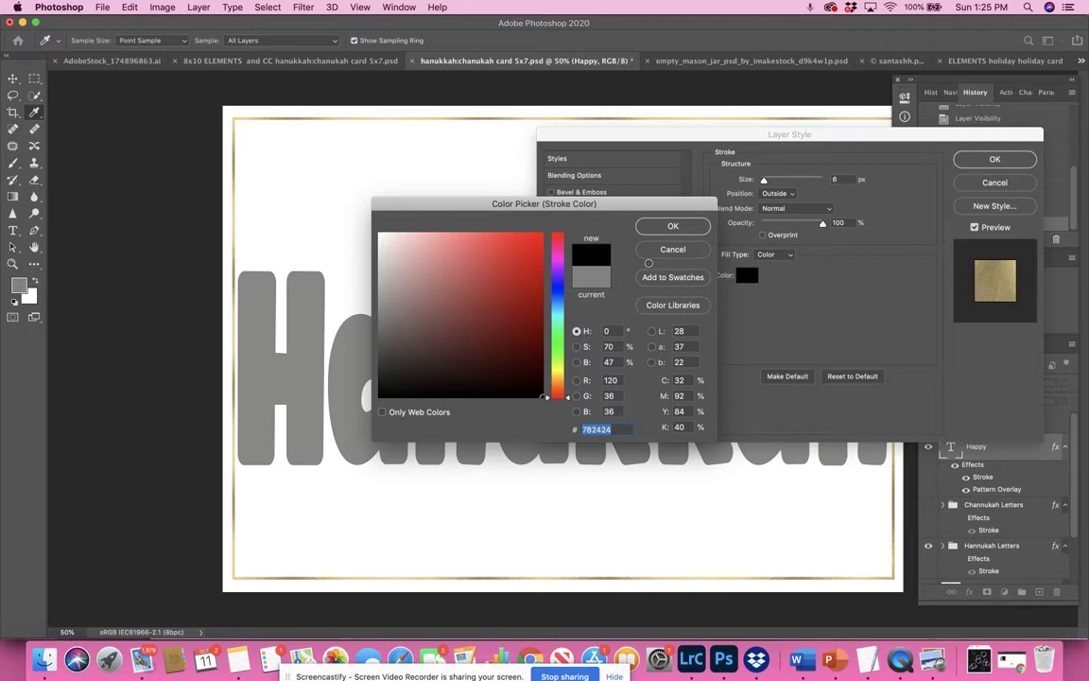
pyautogui.click(671, 228)
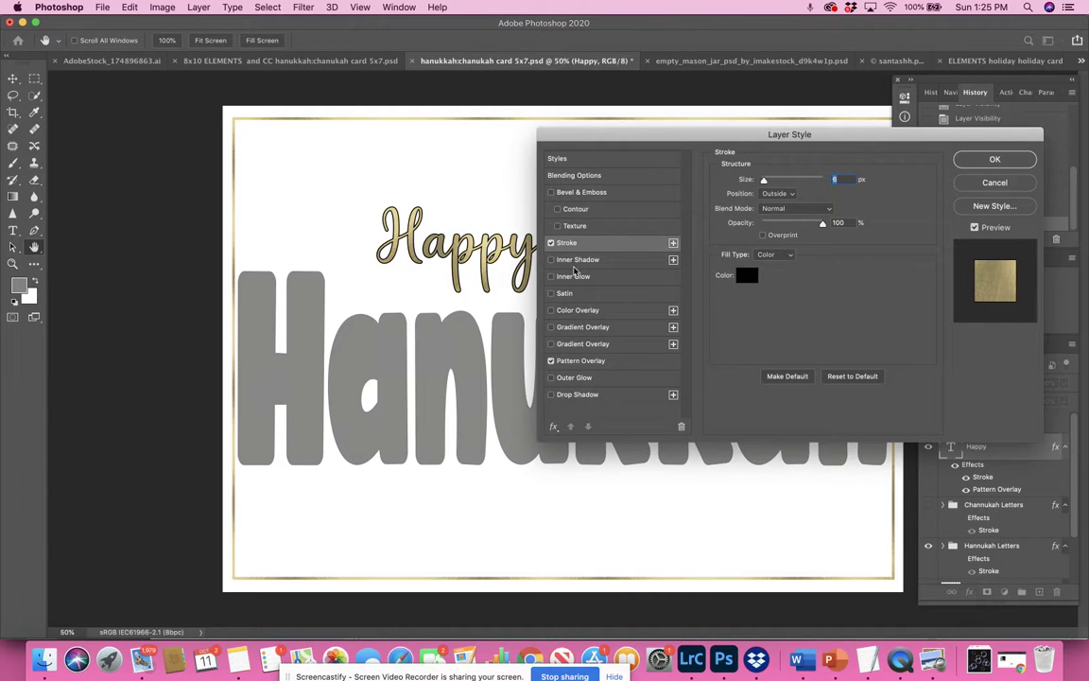
pyautogui.click(551, 243)
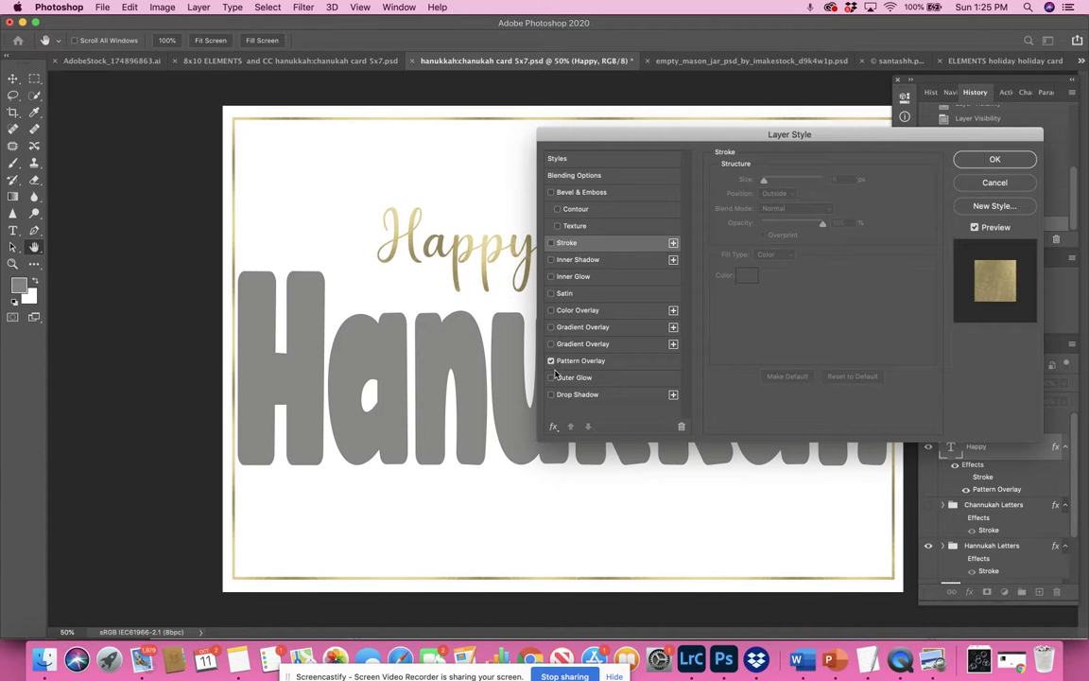
# Apply a light blue Color Overlay at 100% opacity in Normal blend mode to the Happy text.
pyautogui.click(551, 311)
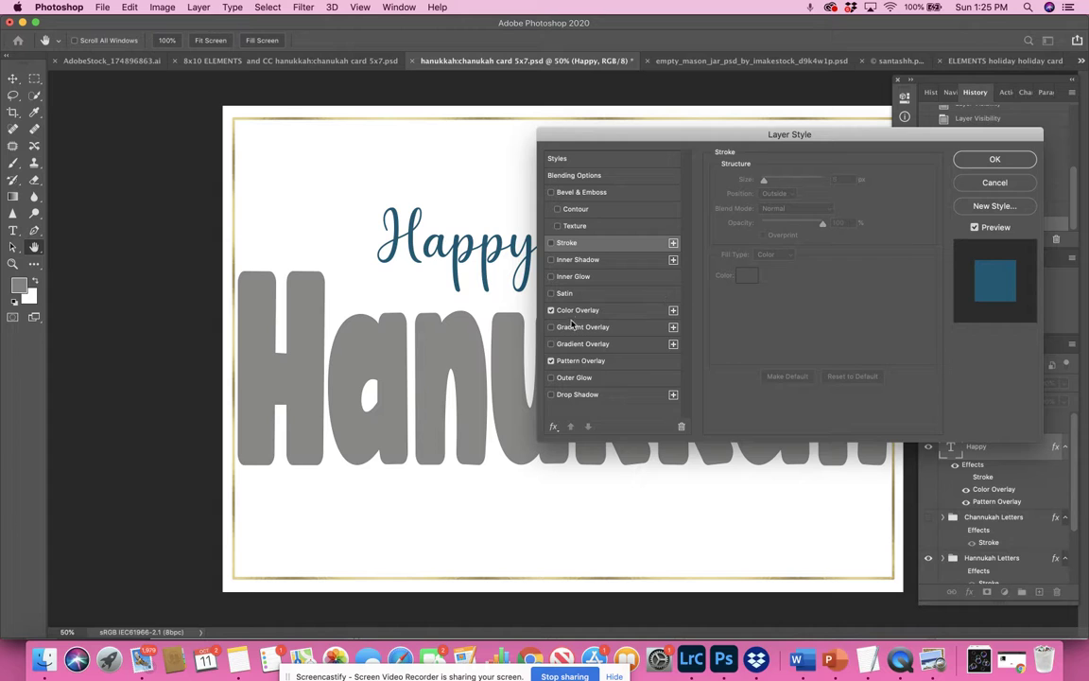
pyautogui.click(573, 312)
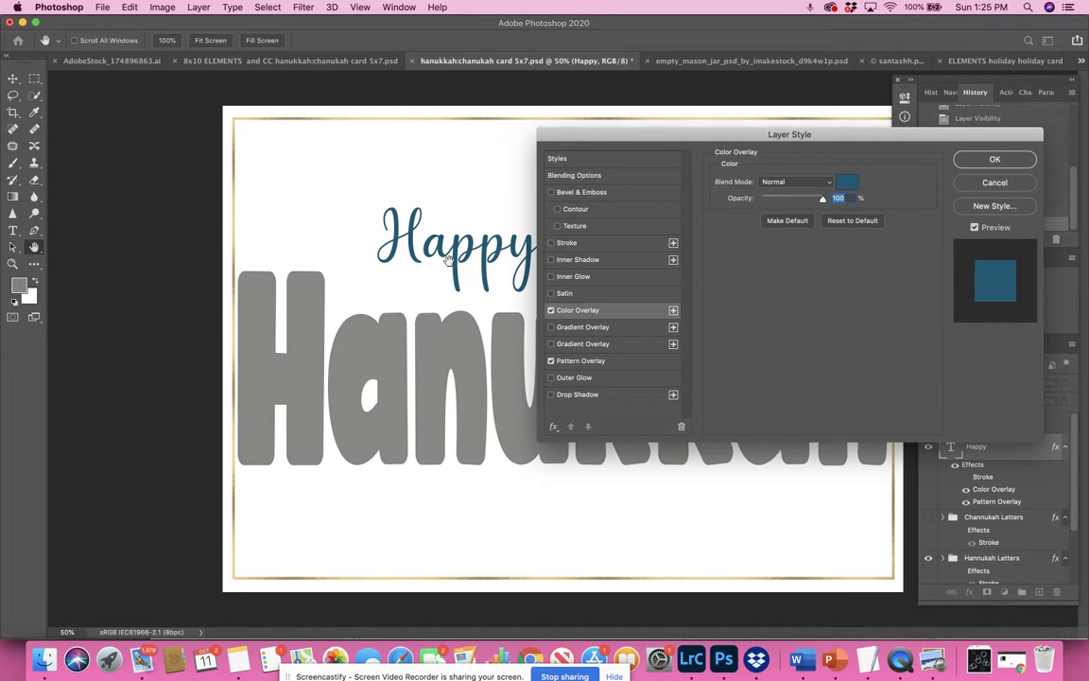
pyautogui.click(848, 182)
pyautogui.click(413, 288)
pyautogui.click(484, 260)
pyautogui.click(699, 230)
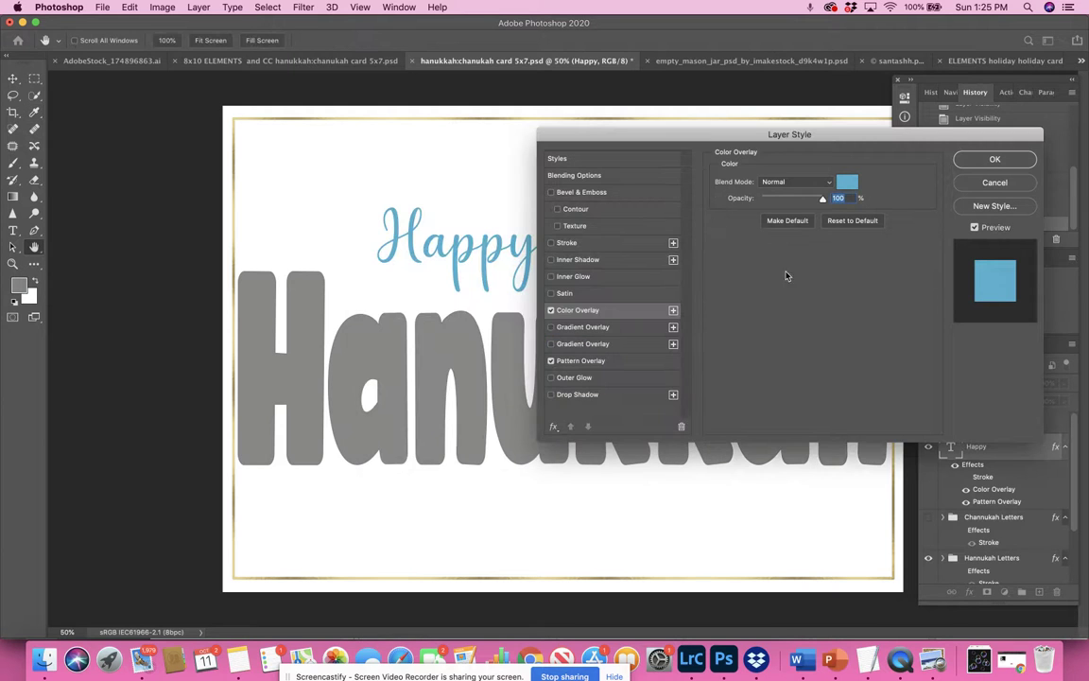
pyautogui.click(995, 159)
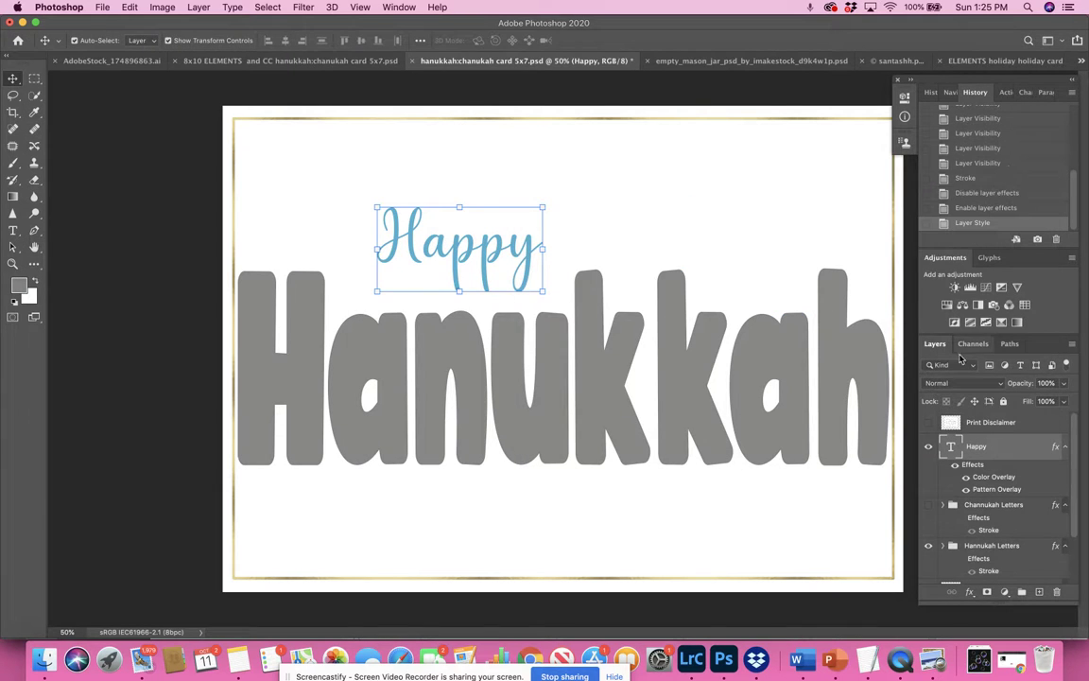
# Toggle all of the Happy layer's effects off and on, and hide its Color Overlay and Pattern Overlay individually.
pyautogui.click(955, 466)
pyautogui.click(954, 466)
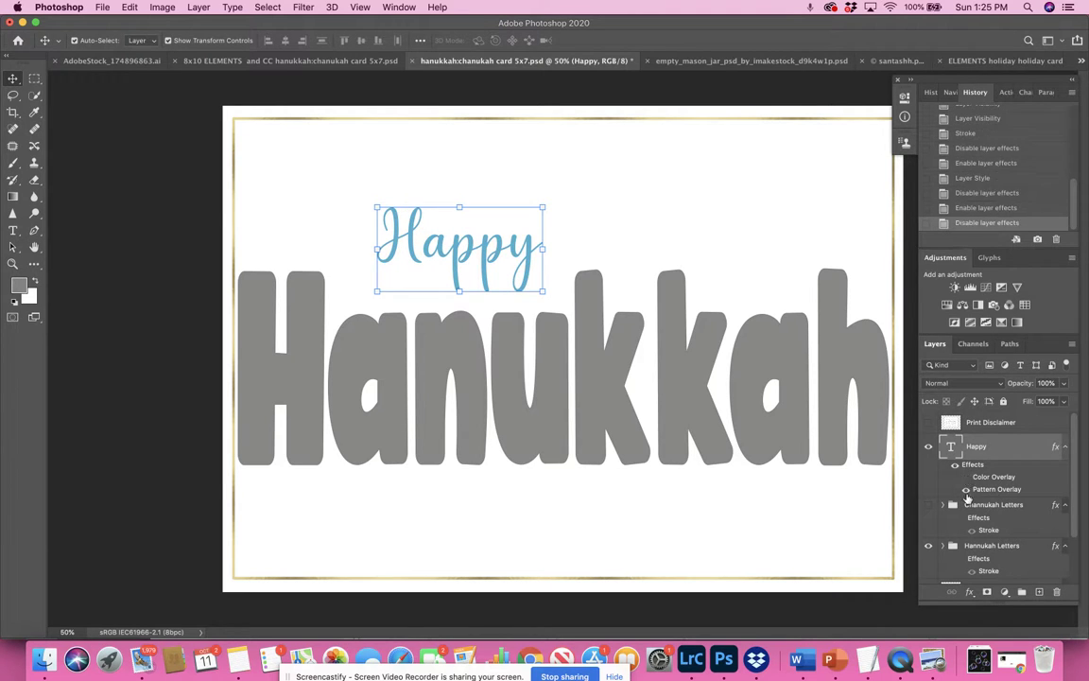
pyautogui.click(967, 477)
pyautogui.click(967, 491)
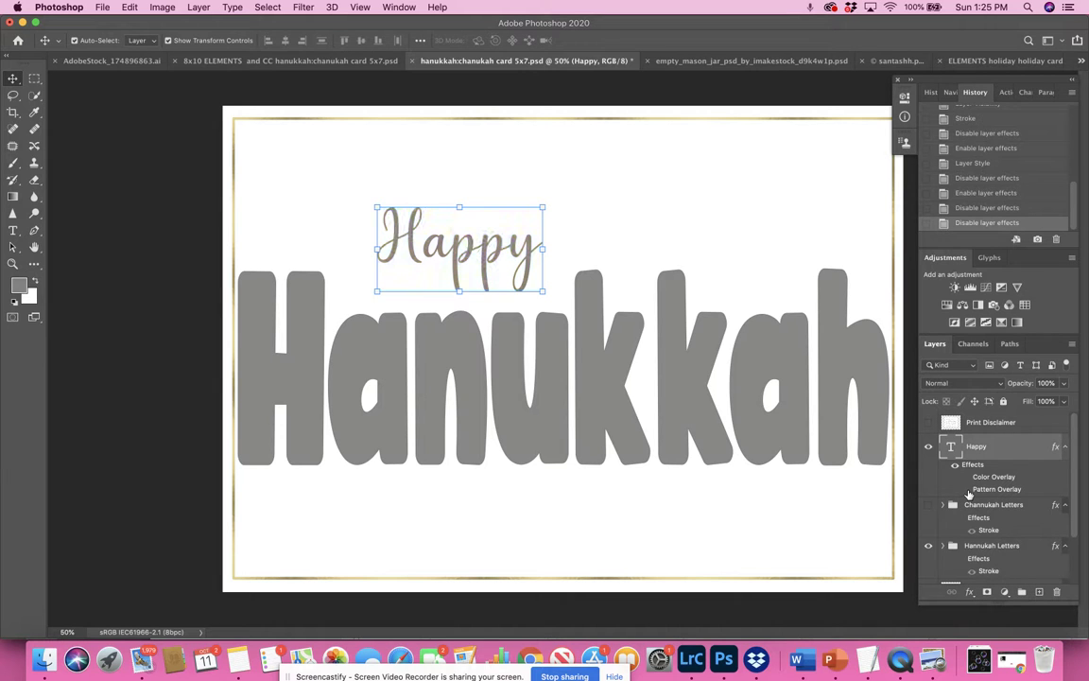
# Turn the Happy layer's Pattern Overlay and Color Overlay back on and delete its Color Overlay effect.
pyautogui.click(967, 491)
pyautogui.click(966, 477)
pyautogui.moveTo(998, 481); pyautogui.dragTo(1057, 592)
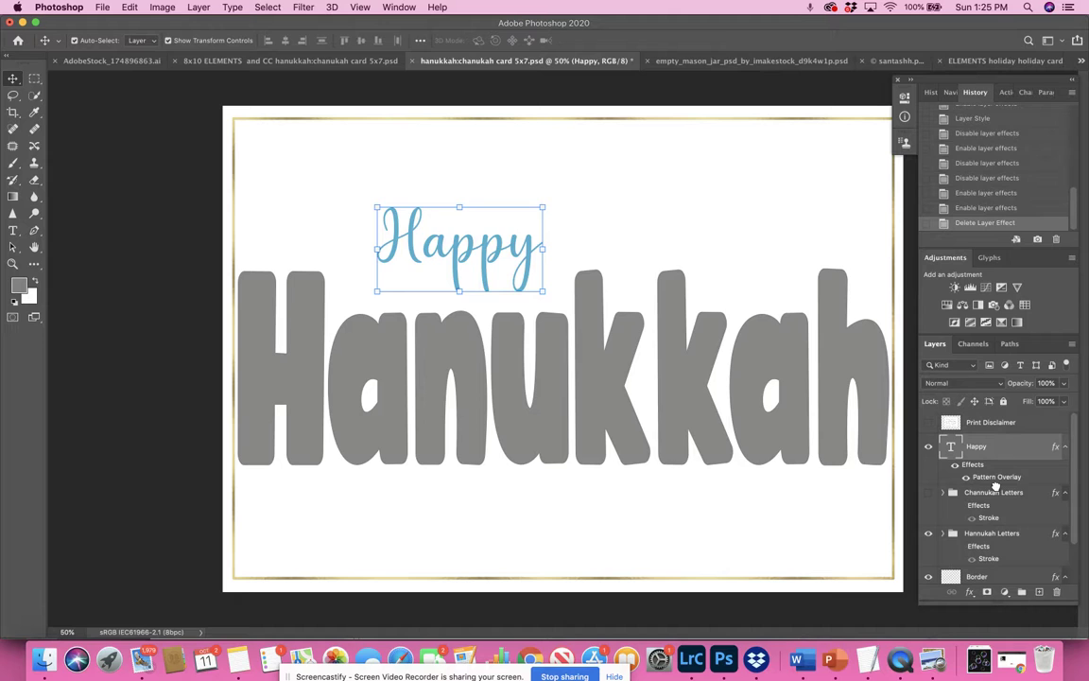
# Expand the Hannukah Letters group and look through its individual letter layers and their effects.
pyautogui.scroll(-1, 997, 492)
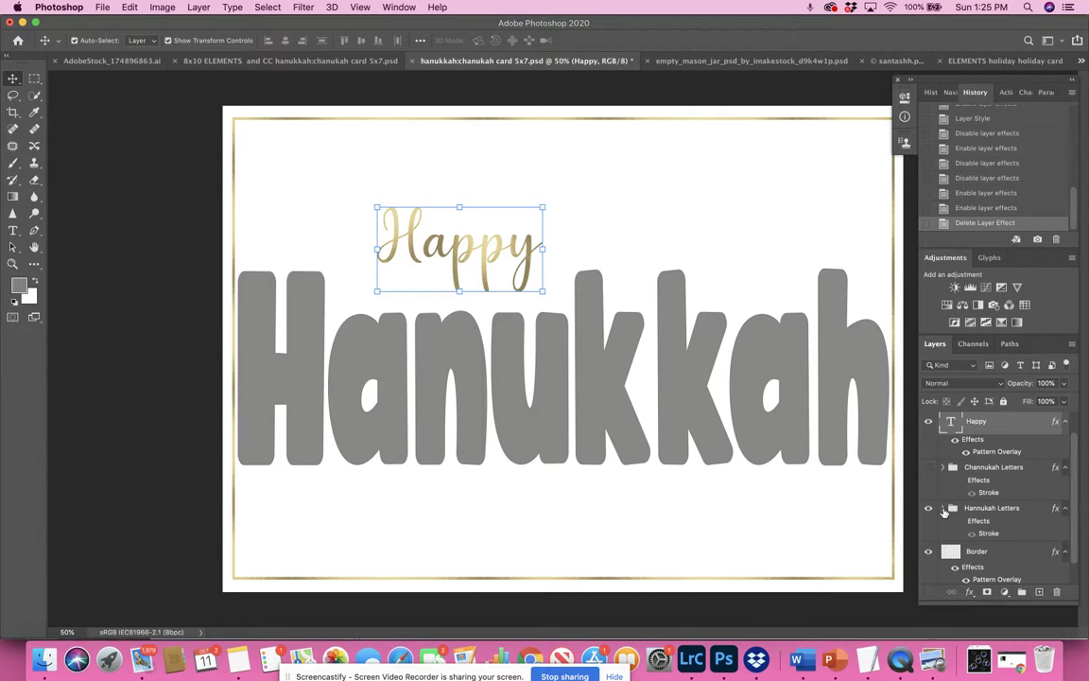
pyautogui.click(942, 509)
pyautogui.scroll(-3, 972, 520)
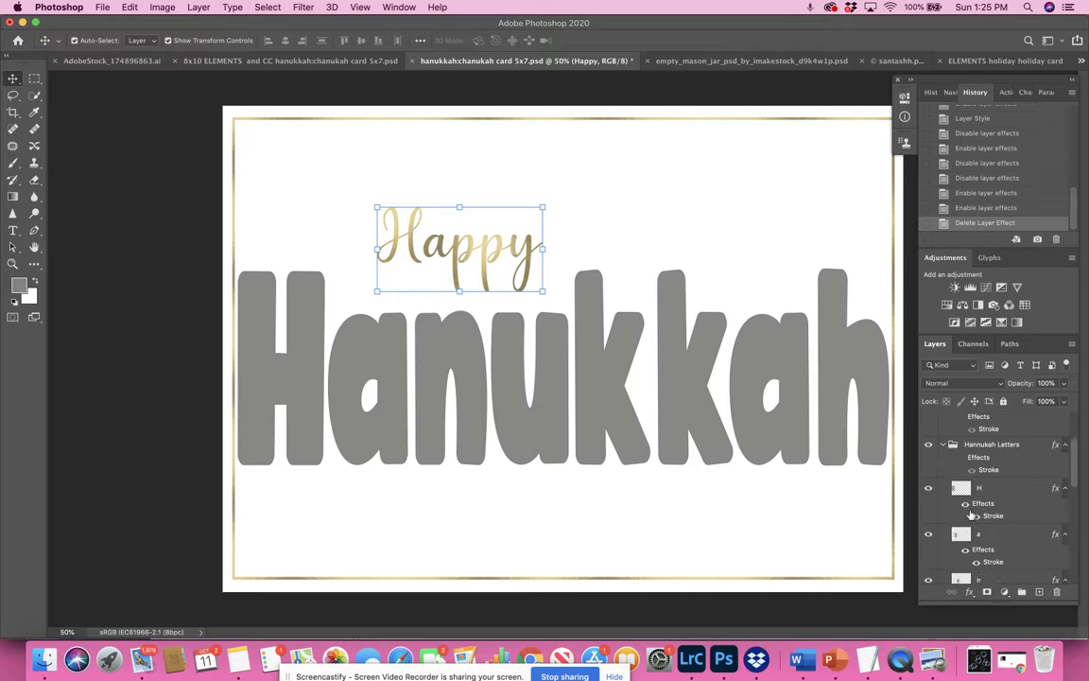
pyautogui.scroll(2, 966, 506)
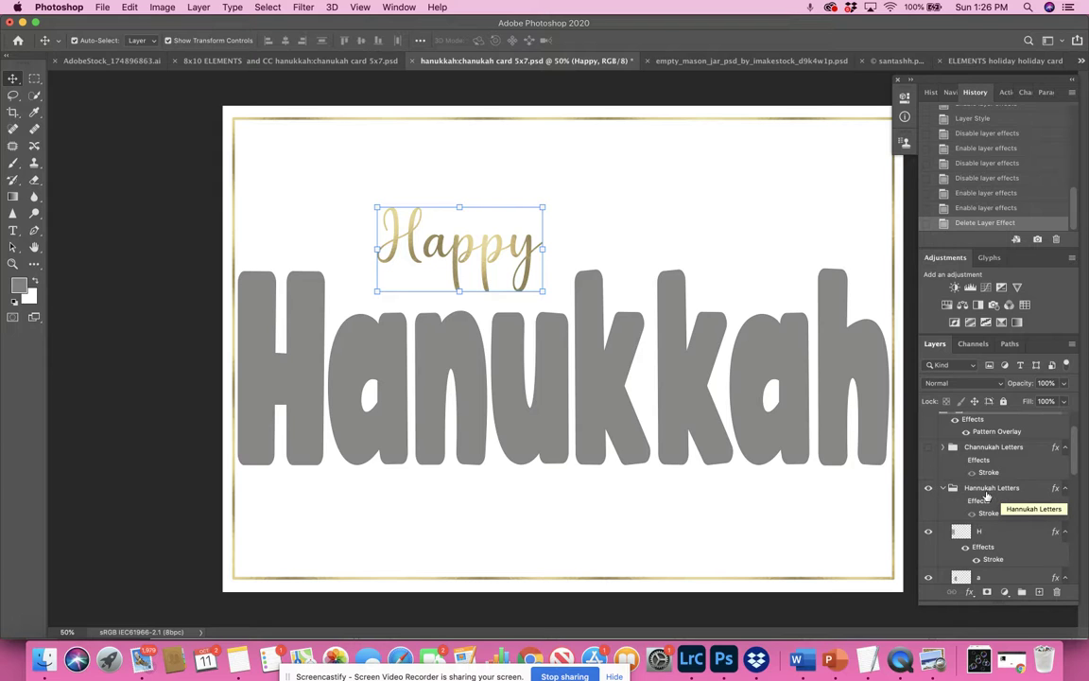
# Place sunflowers-3640935_1280.jpg as an embedded image directly above the collapsed Hannukah Letters group.
pyautogui.click(980, 488)
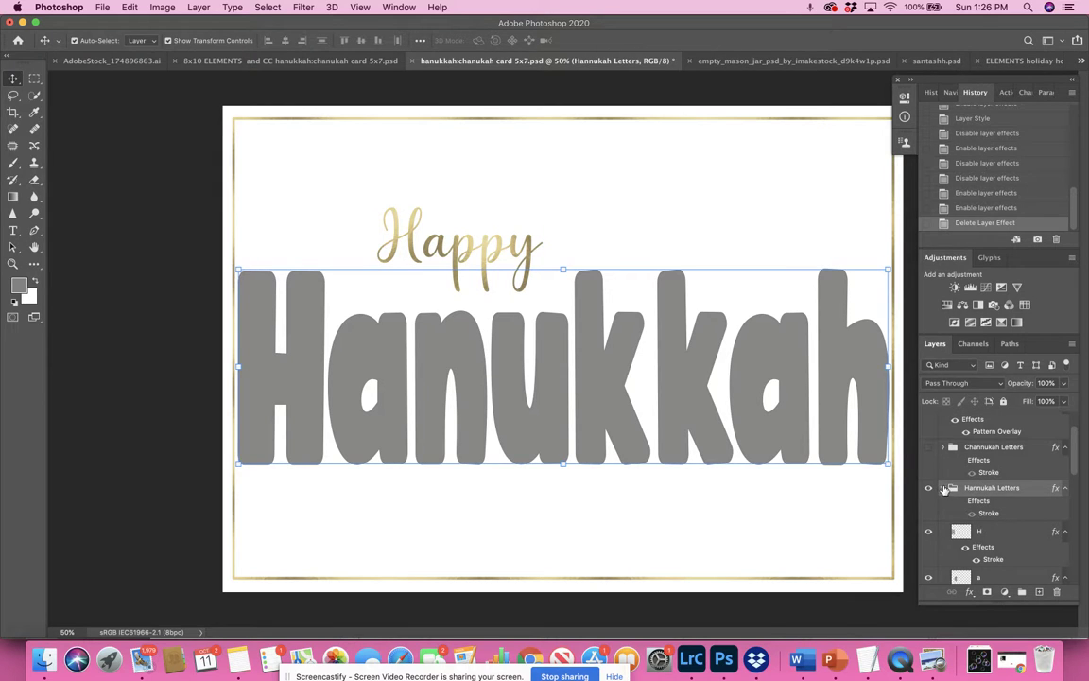
pyautogui.click(943, 489)
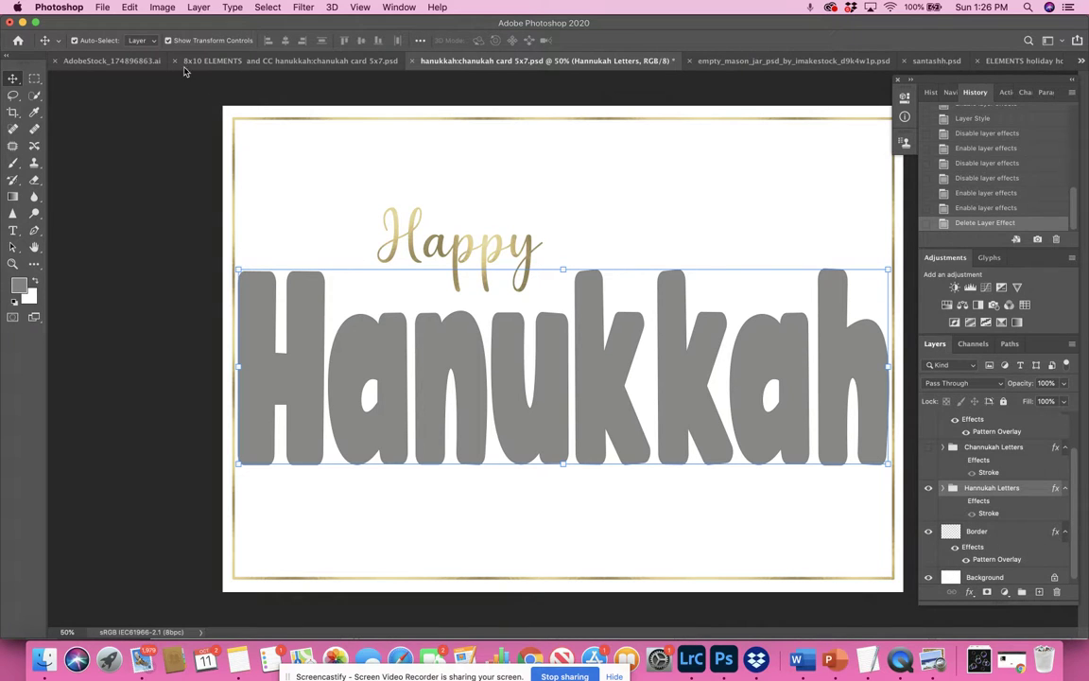
pyautogui.click(101, 7)
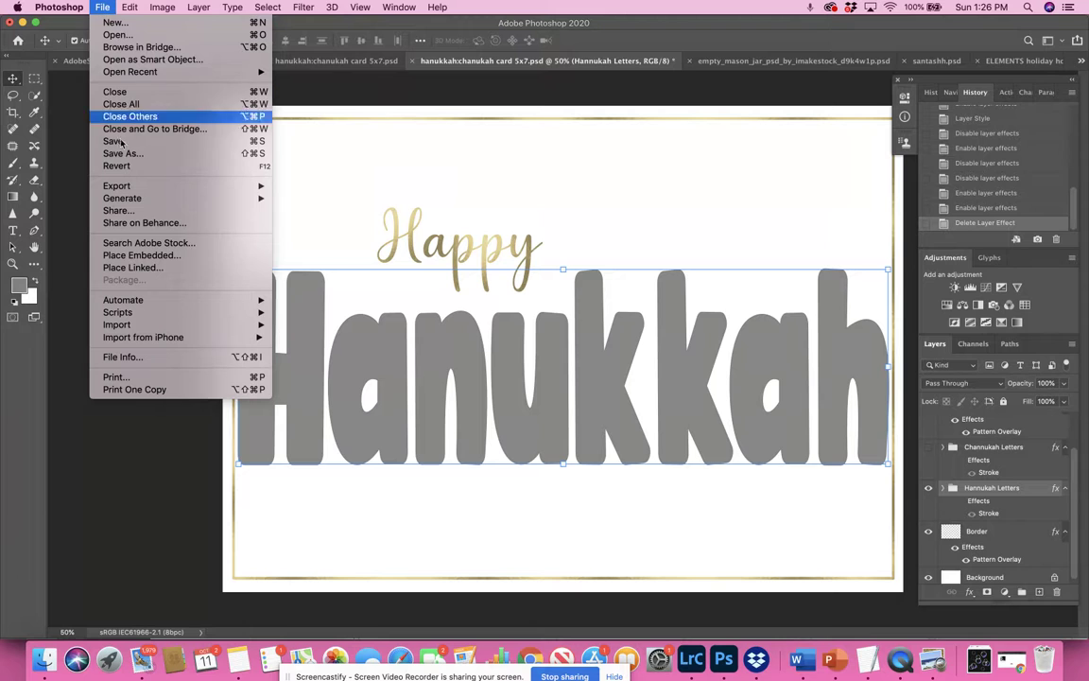
pyautogui.click(128, 262)
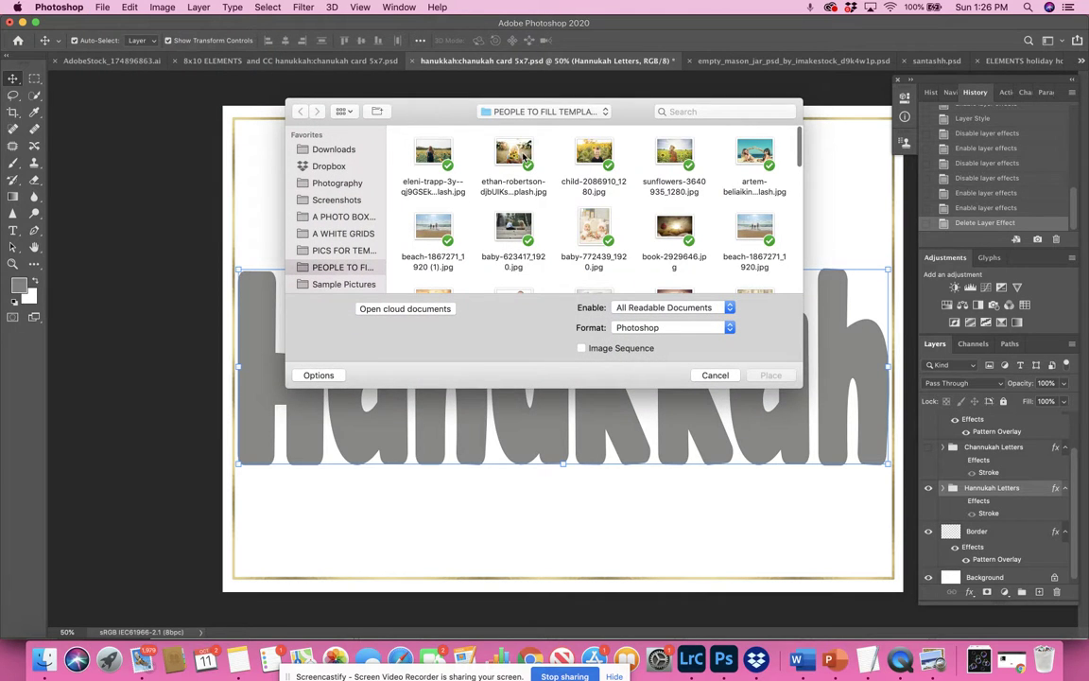
pyautogui.click(675, 156)
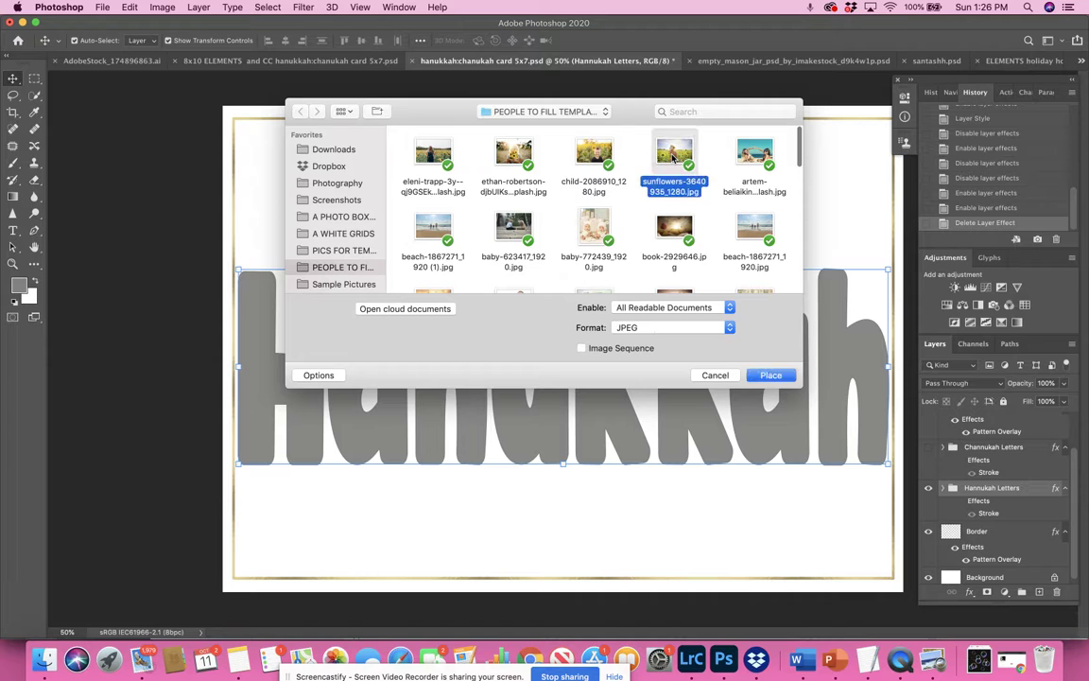
pyautogui.click(767, 377)
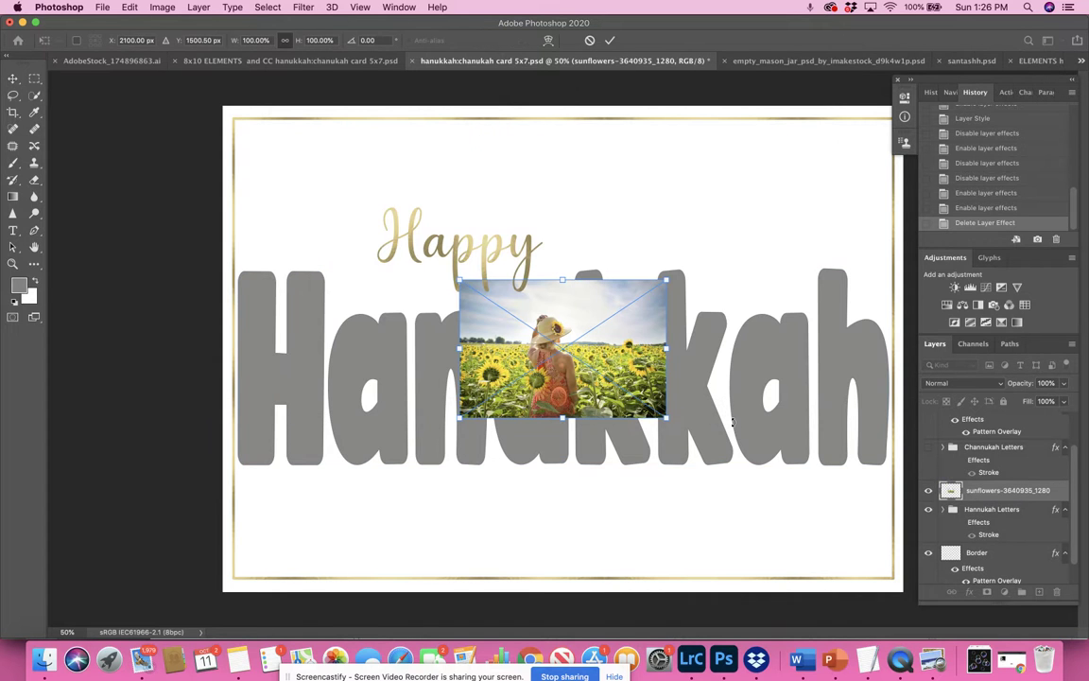
# Scale the sunflower photo to about 327% so it spans the card's width and clip it to the Hannukah Letters group.
pyautogui.moveTo(671, 417); pyautogui.dragTo(868, 487)
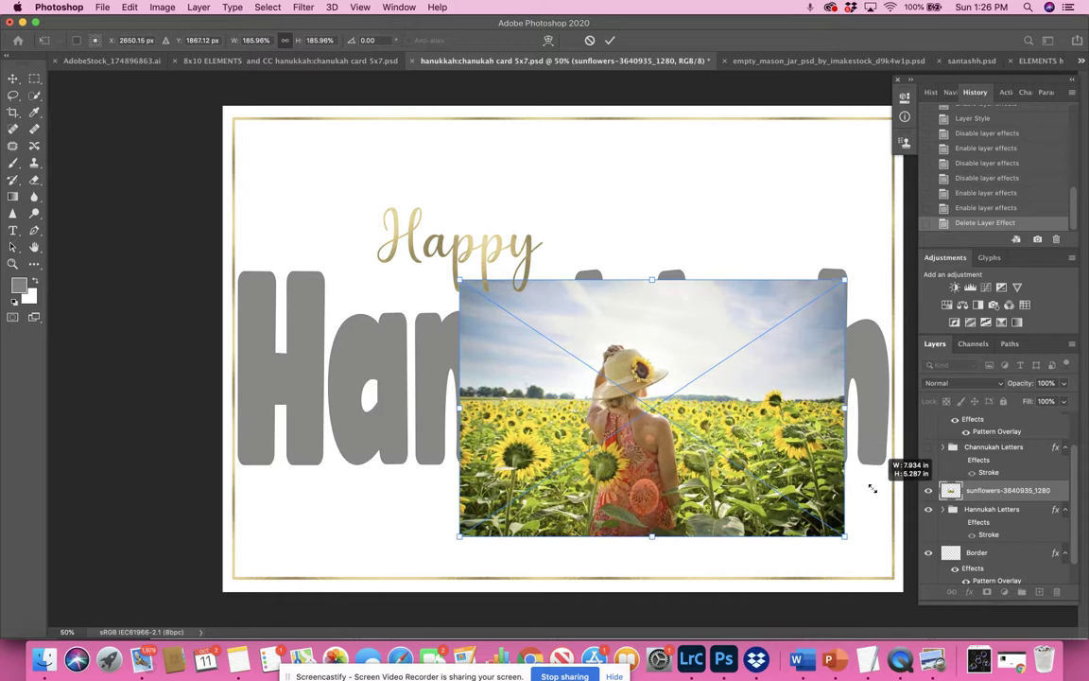
pyautogui.click(460, 284)
pyautogui.moveTo(460, 283); pyautogui.dragTo(177, 167)
pyautogui.moveTo(845, 536); pyautogui.dragTo(906, 560)
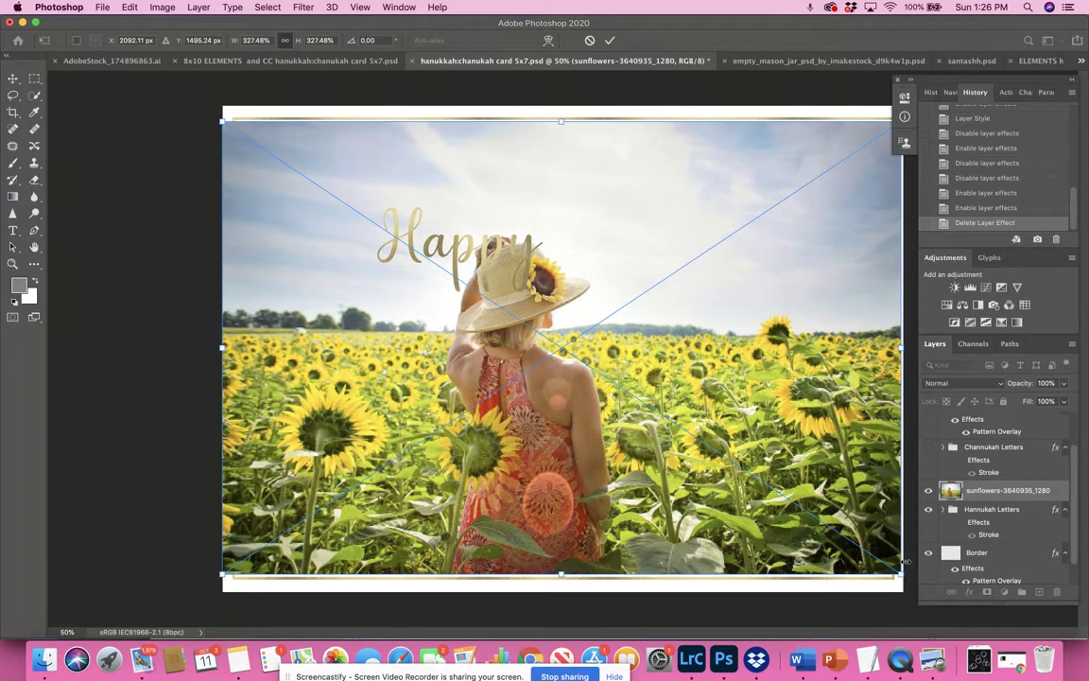
pyautogui.click(611, 42)
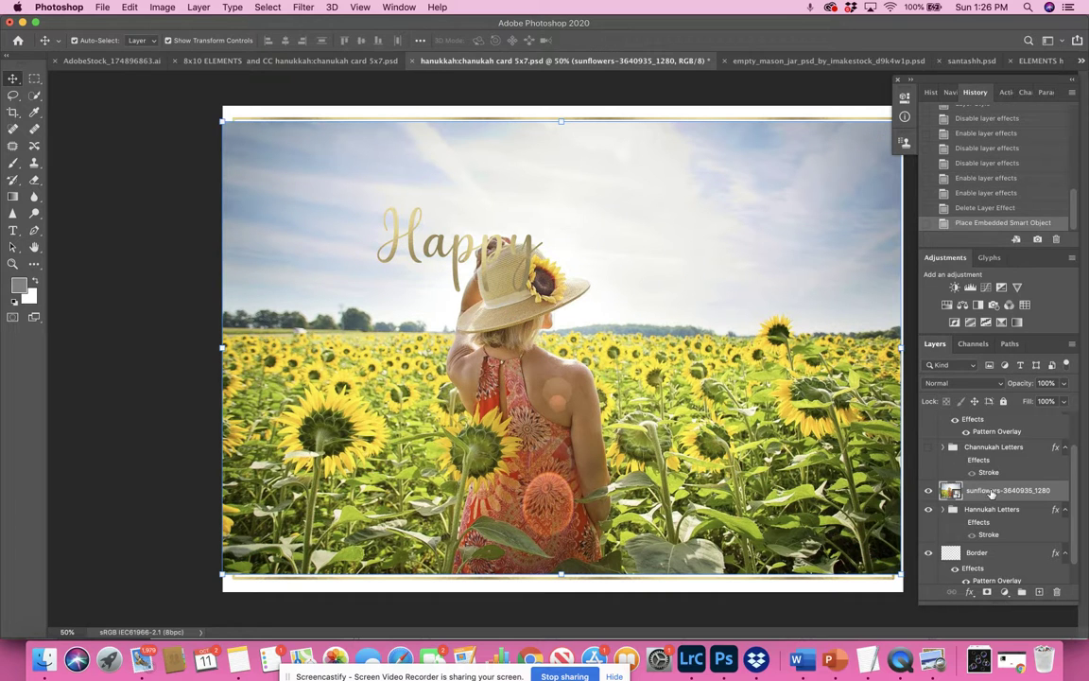
pyautogui.rightClick(992, 492)
pyautogui.click(961, 353)
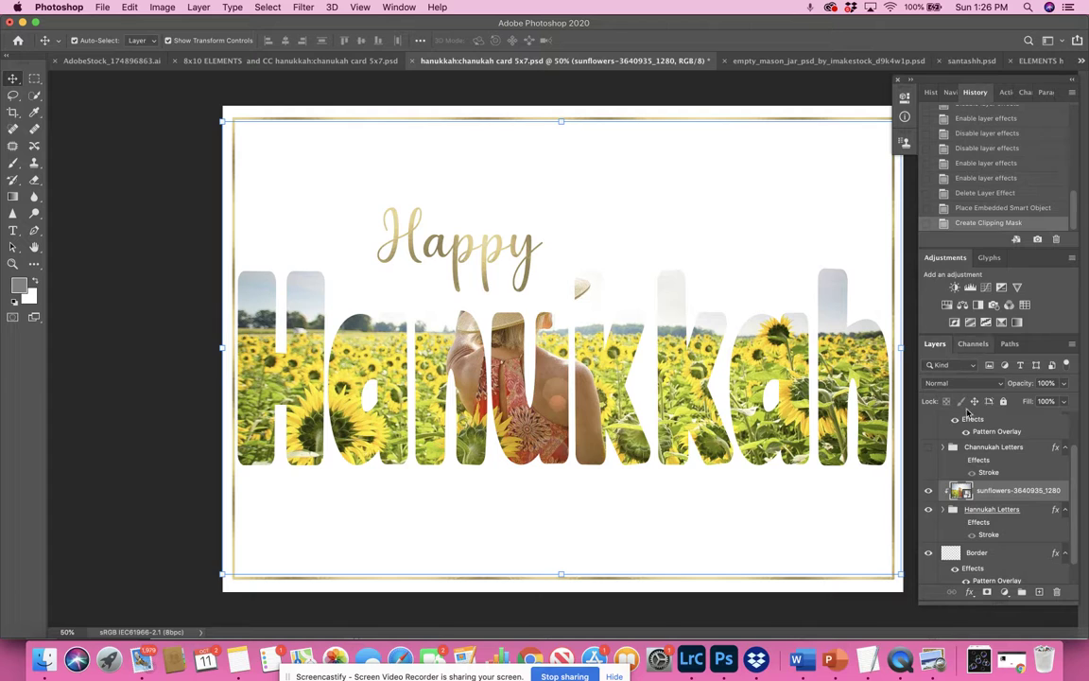
# Look over the separate letter layers and their strokes inside the Hannukah Letters group and collapse it again.
pyautogui.click(942, 513)
pyautogui.scroll(-3, 942, 513)
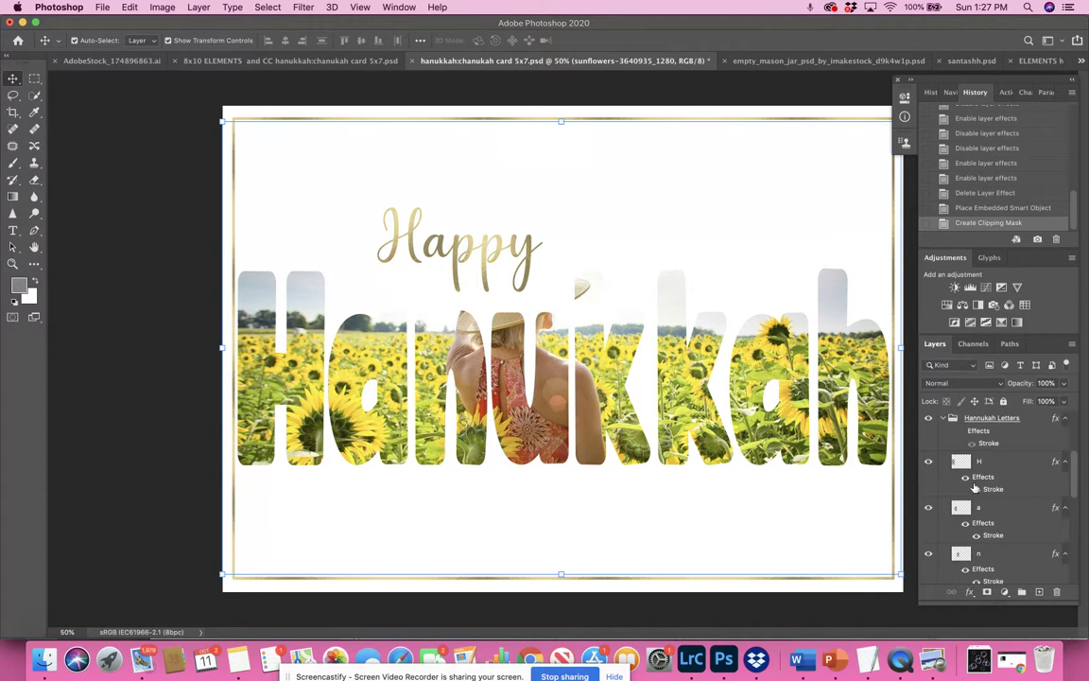
pyautogui.scroll(4, 955, 511)
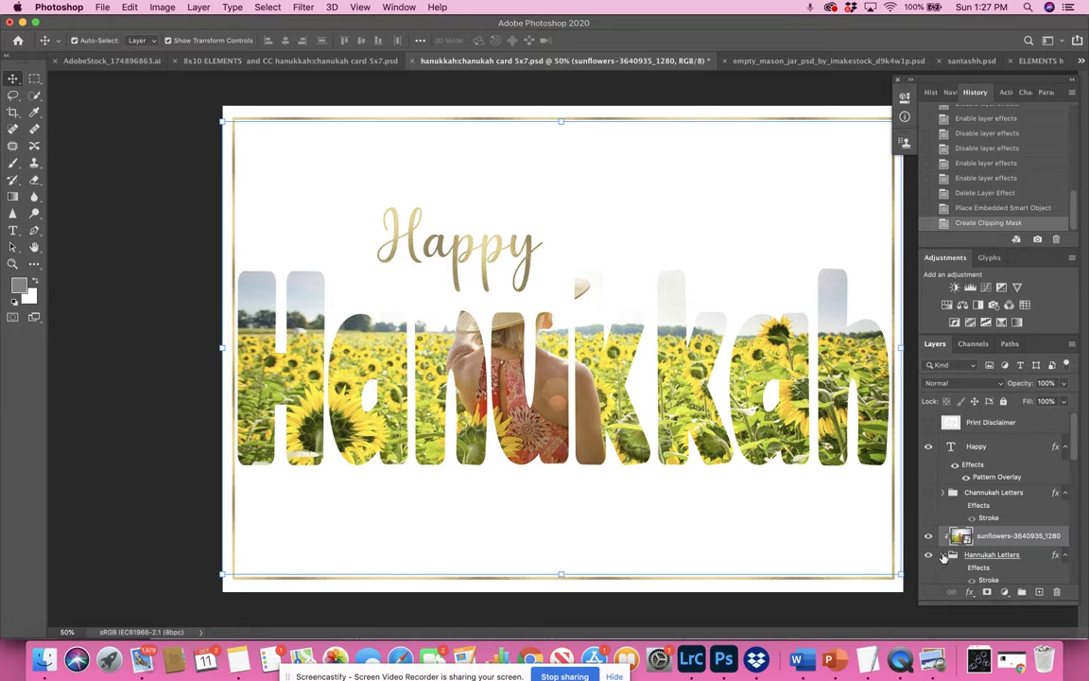
pyautogui.scroll(-2, 992, 553)
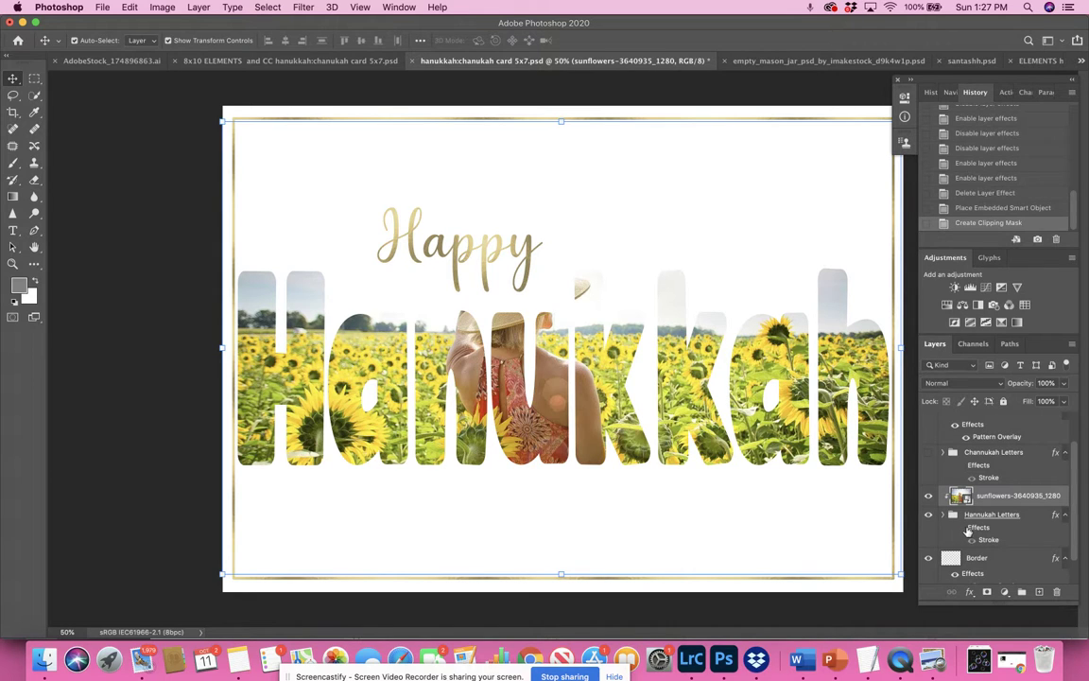
# Turn on the Hannukah Letters group's stroke, compare the letters without and with it, and check the group's Layer Style settings.
pyautogui.click(962, 528)
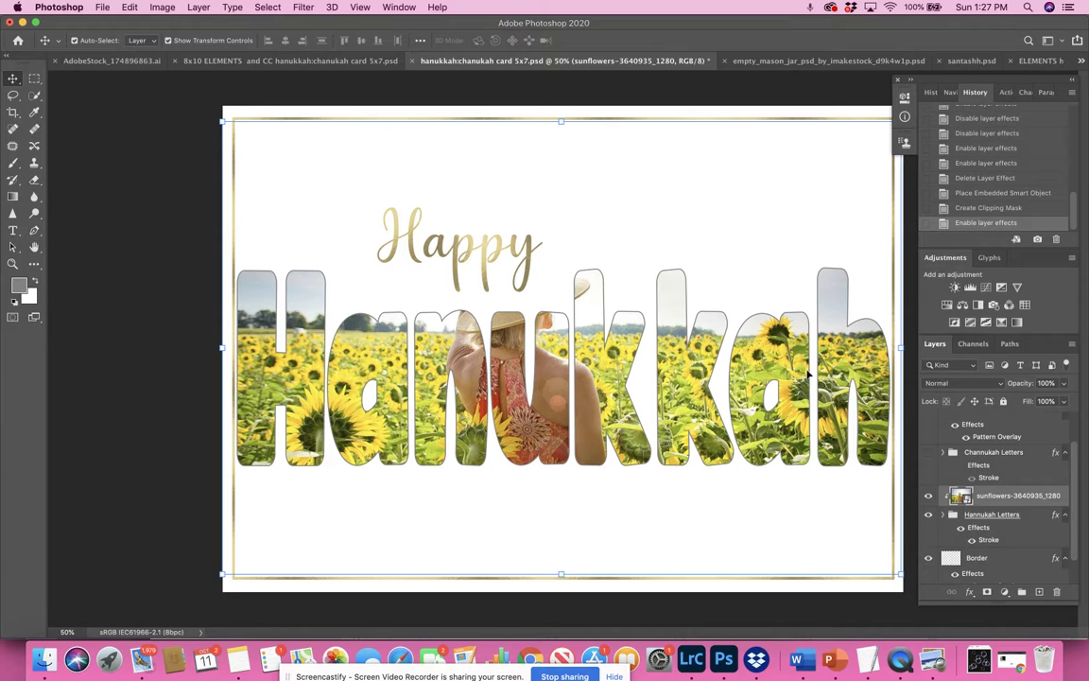
pyautogui.click(971, 541)
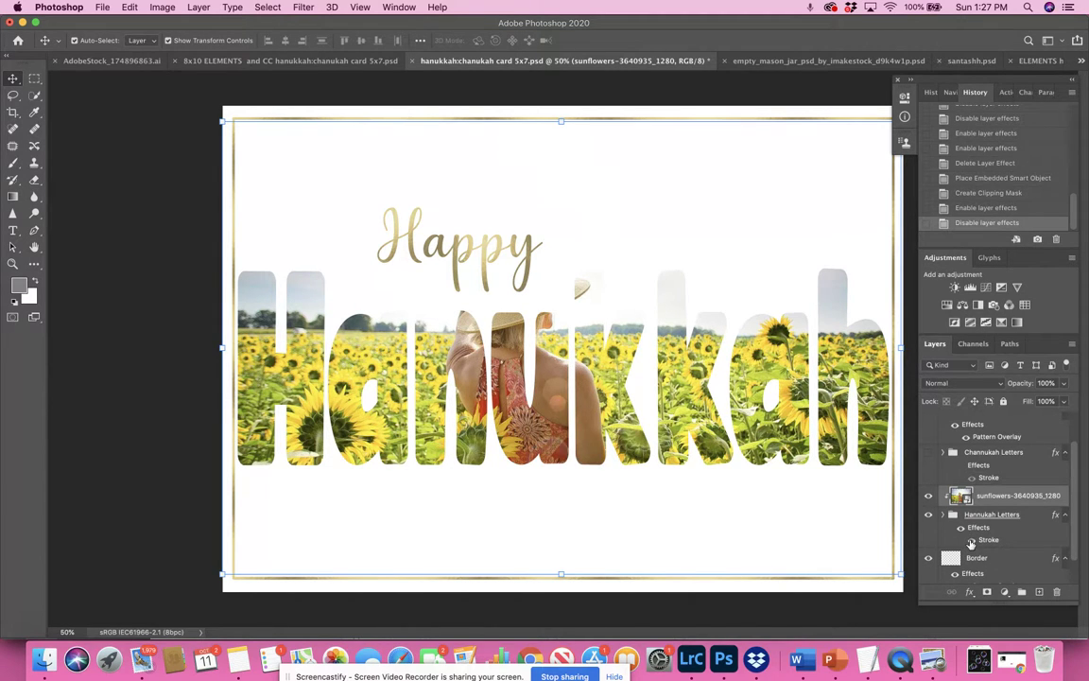
pyautogui.click(971, 541)
pyautogui.click(975, 529)
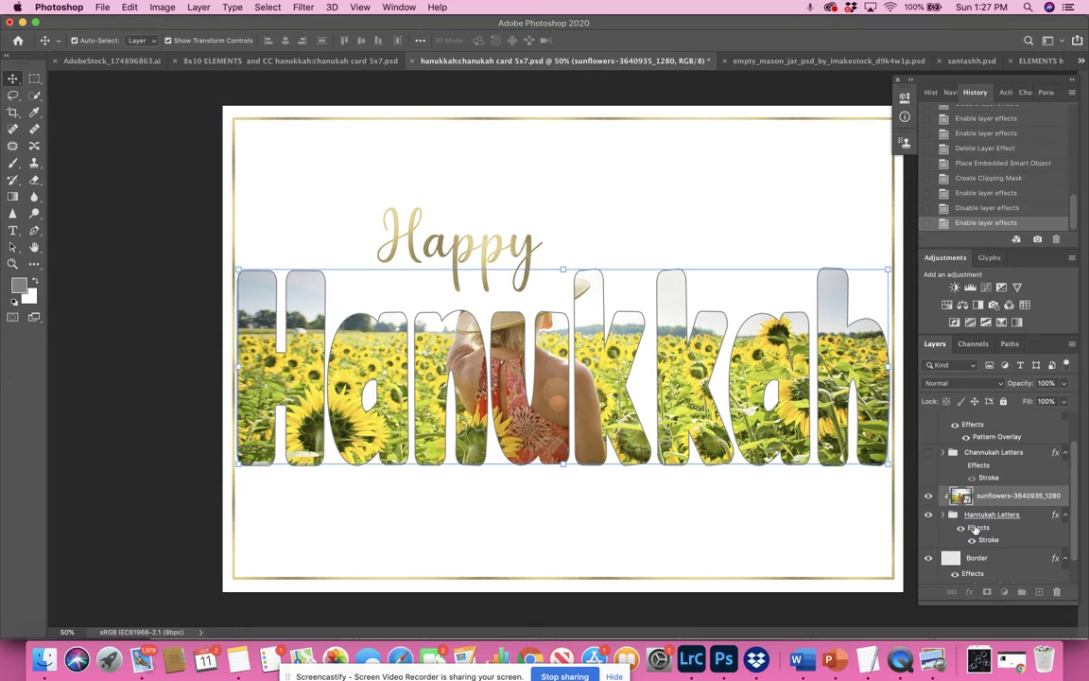
pyautogui.doubleClick(975, 528)
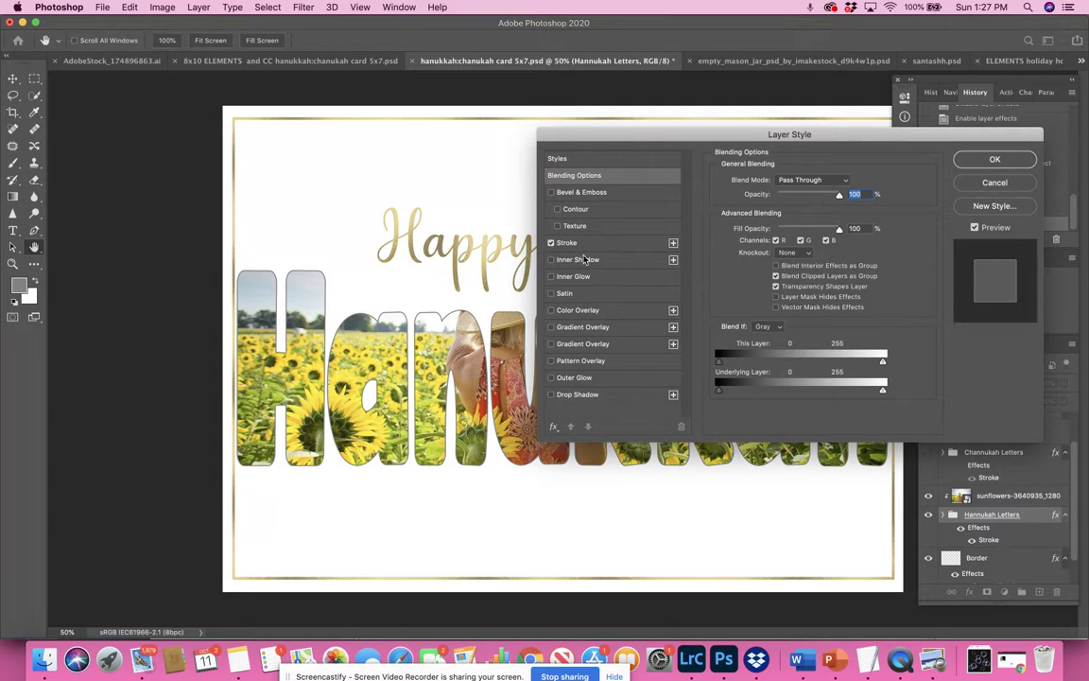
pyautogui.click(995, 160)
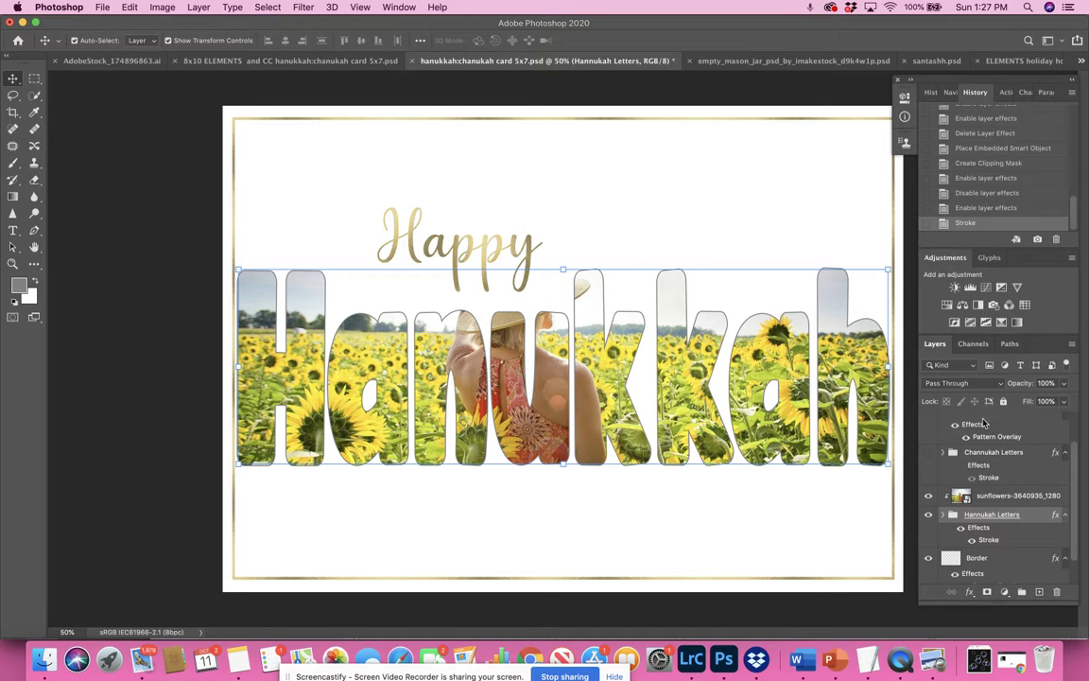
# Move the clipped sunflower photo down with Free Transform so the woman's hat falls inside the letters.
pyautogui.click(959, 496)
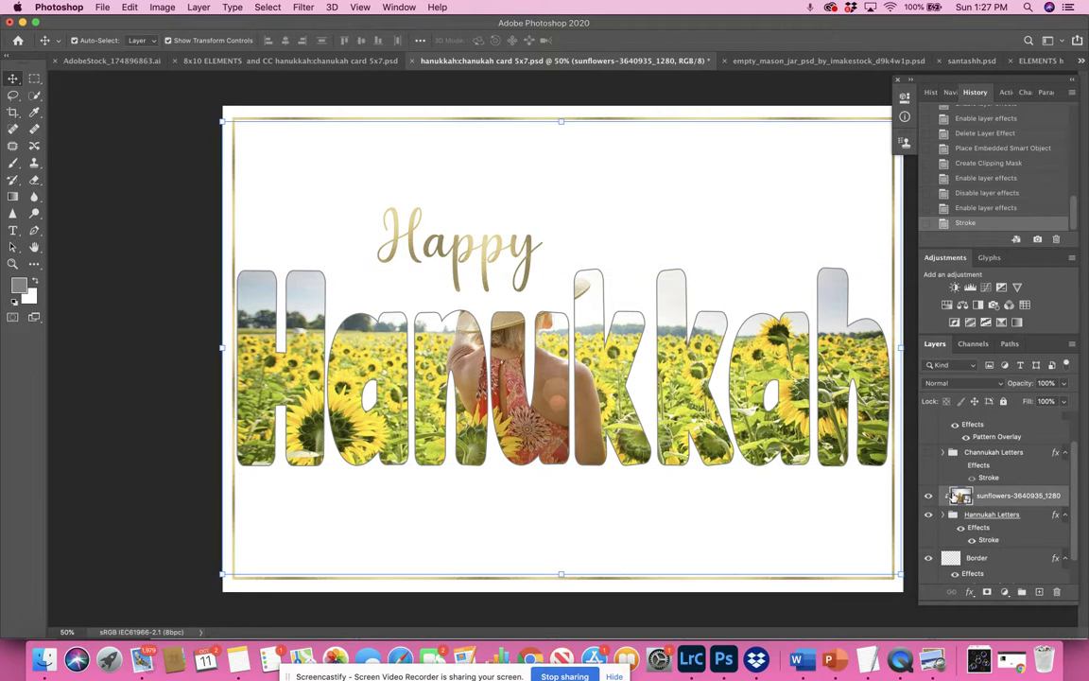
pyautogui.press('super+t')
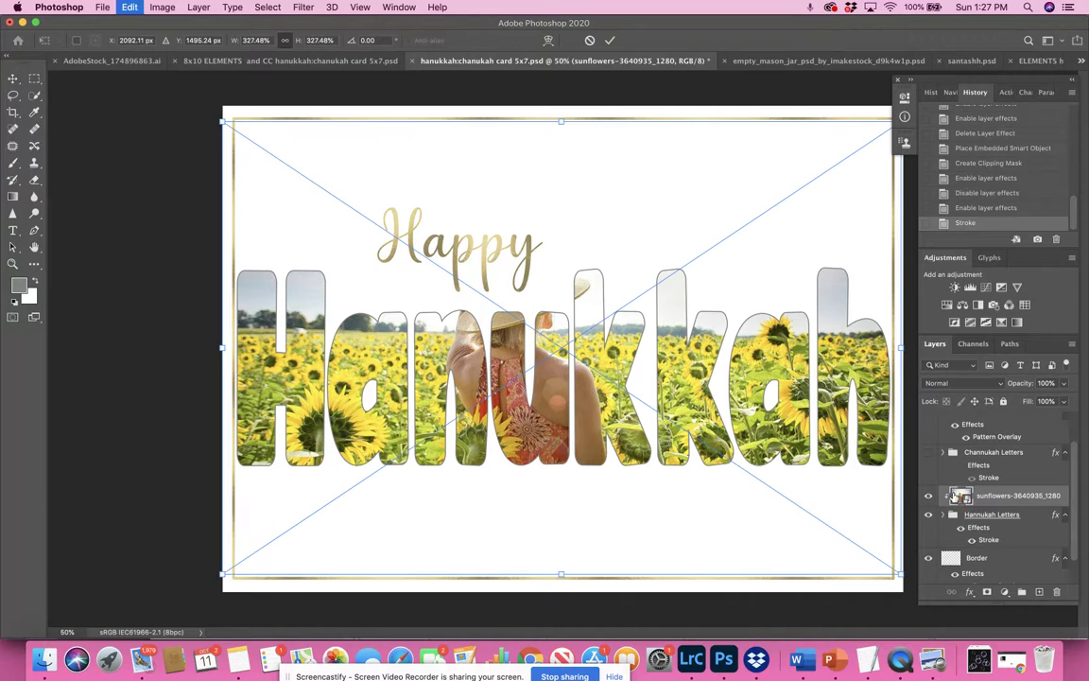
pyautogui.moveTo(613, 368); pyautogui.dragTo(624, 408)
pyautogui.click(610, 41)
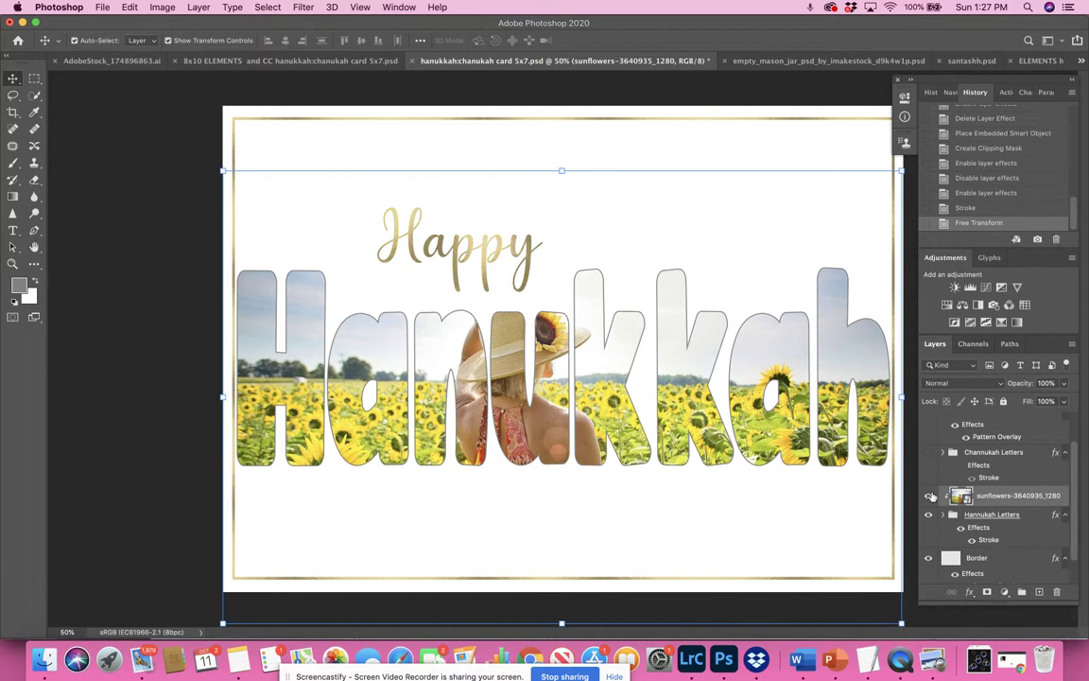
# Delete the sunflower photo layer and turn off the Hannukah Letters group's effects.
pyautogui.moveTo(1021, 500); pyautogui.dragTo(1056, 591)
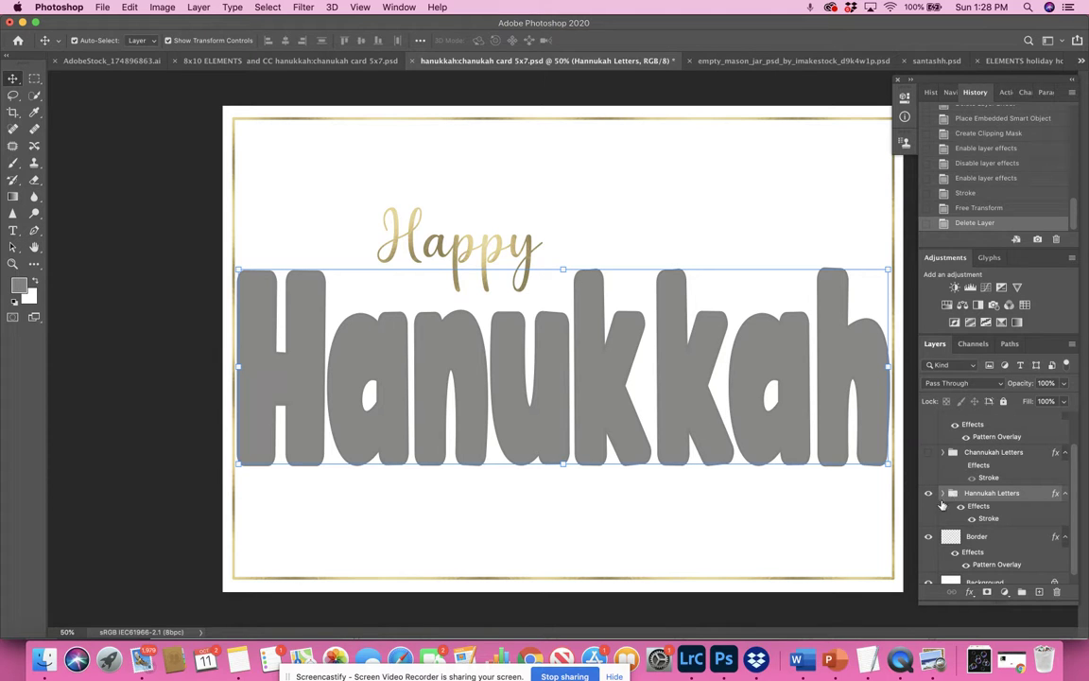
pyautogui.click(961, 506)
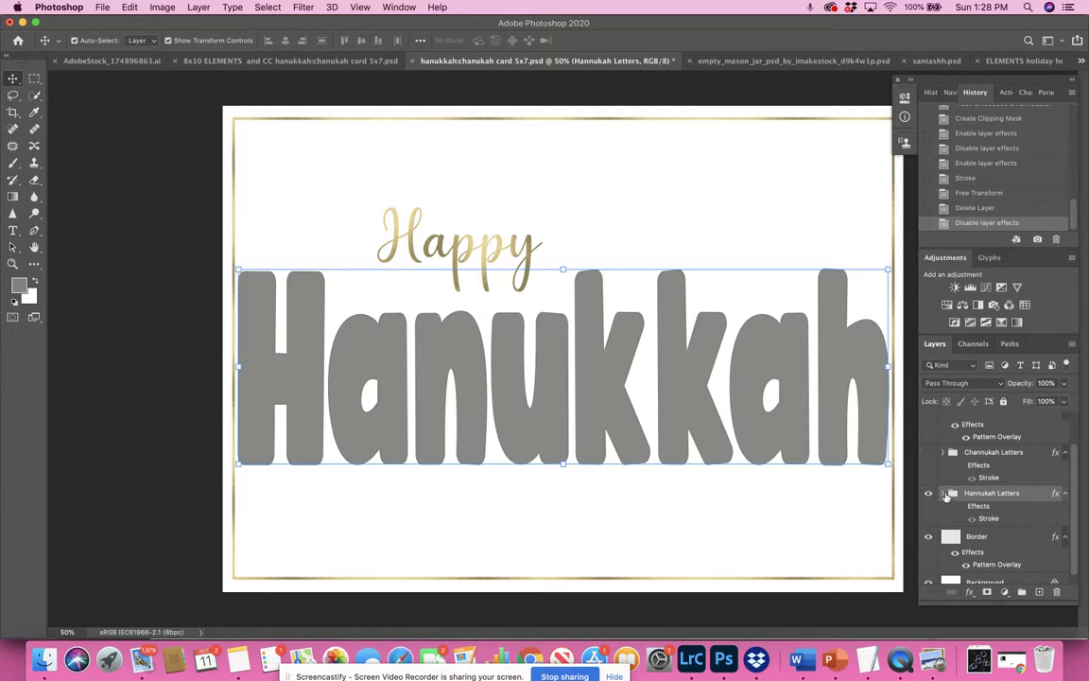
# Place the Unsplash photo of the blonde woman holding sunflowers as an embedded image above the H layer inside the Hannukah Letters group.
pyautogui.scroll(-1, 955, 527)
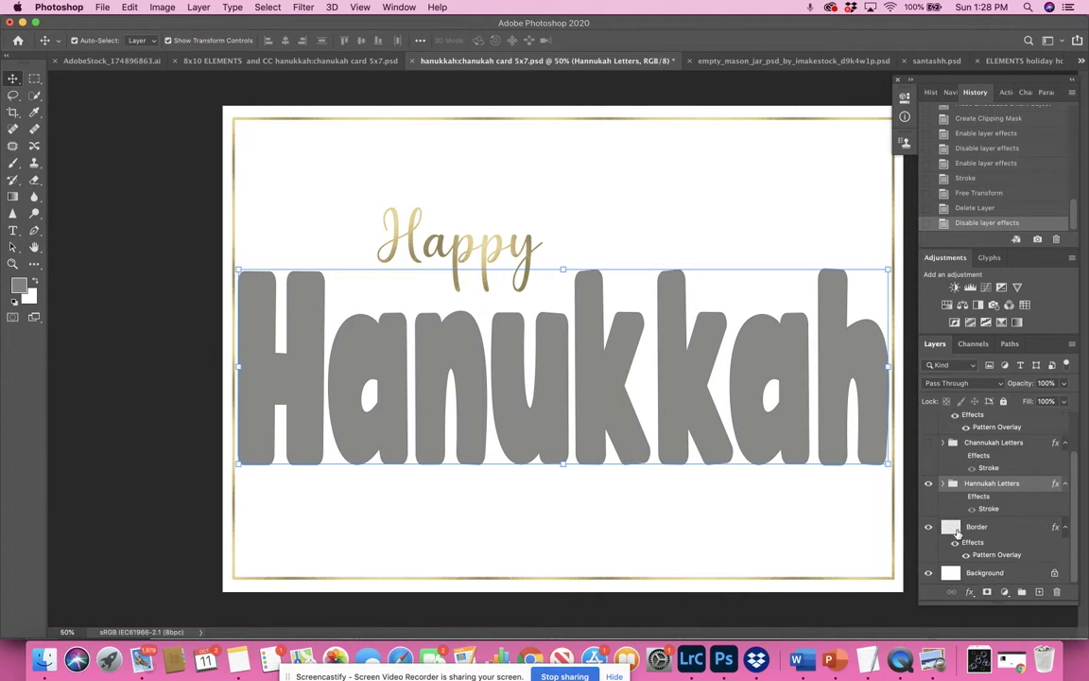
pyautogui.click(943, 484)
pyautogui.scroll(-4, 979, 514)
pyautogui.scroll(-1, 979, 513)
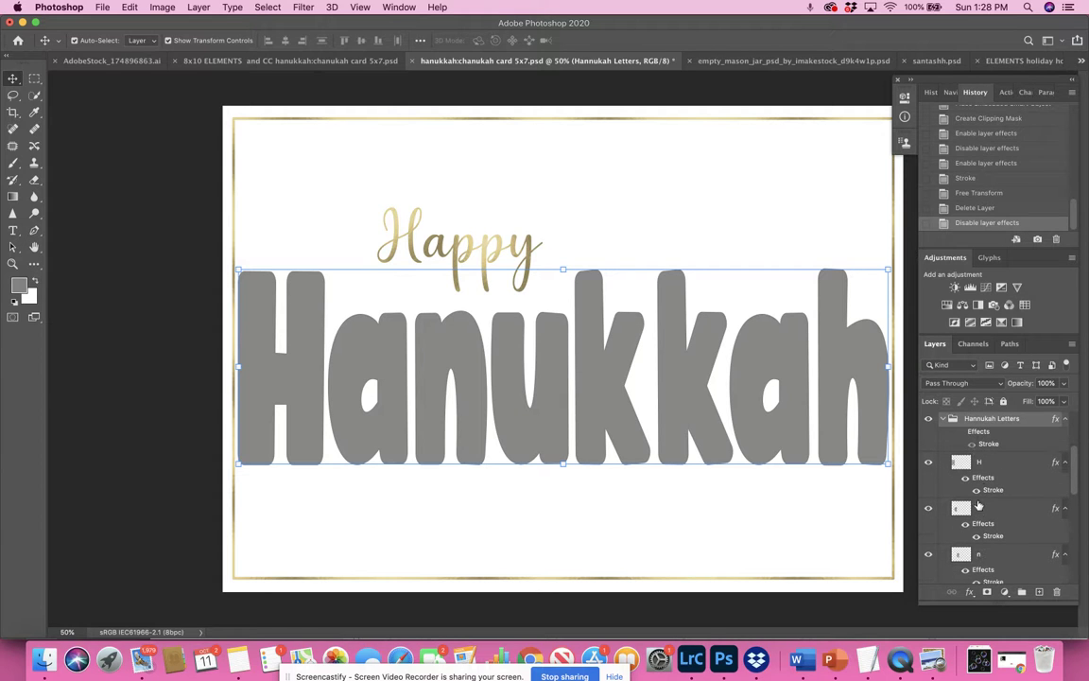
pyautogui.click(1000, 469)
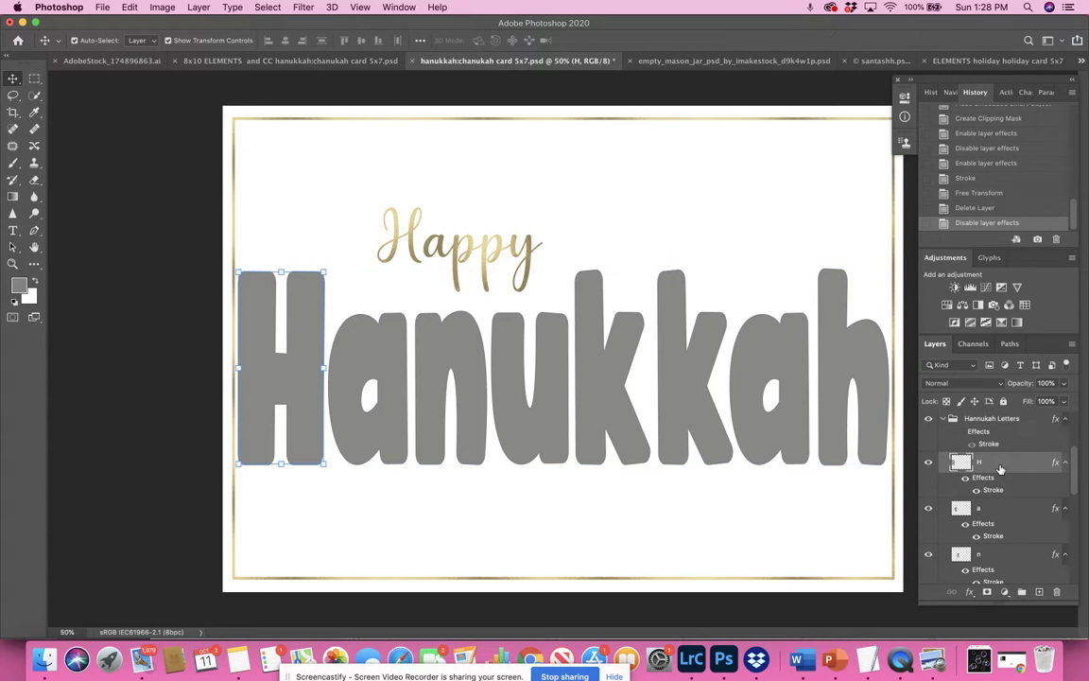
pyautogui.click(102, 7)
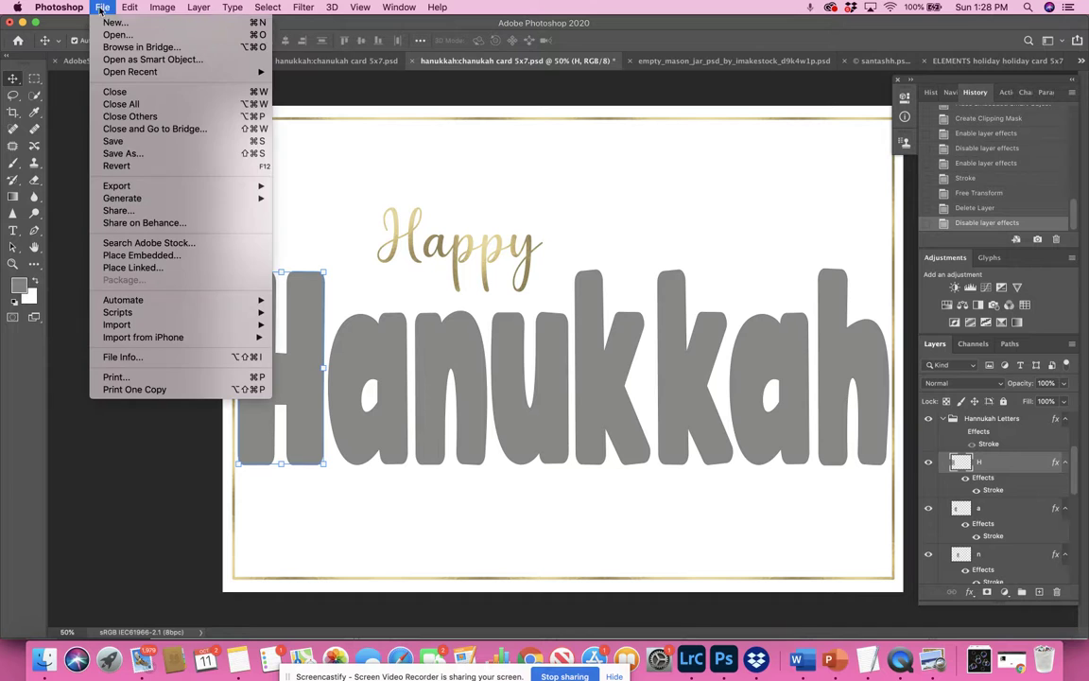
pyautogui.click(129, 255)
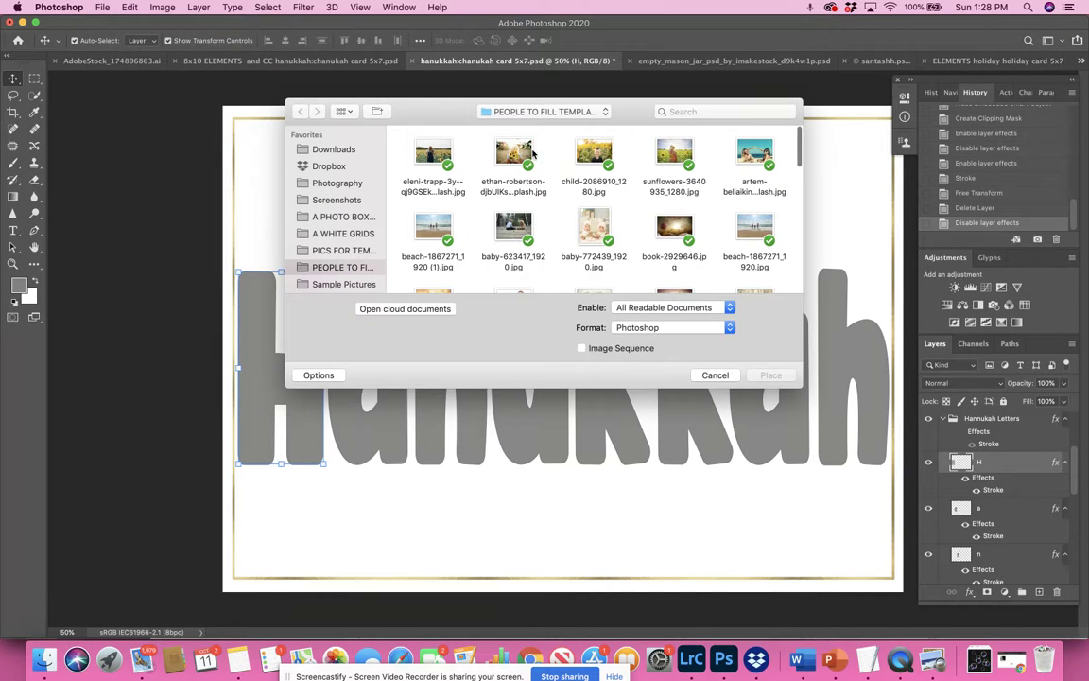
pyautogui.click(514, 153)
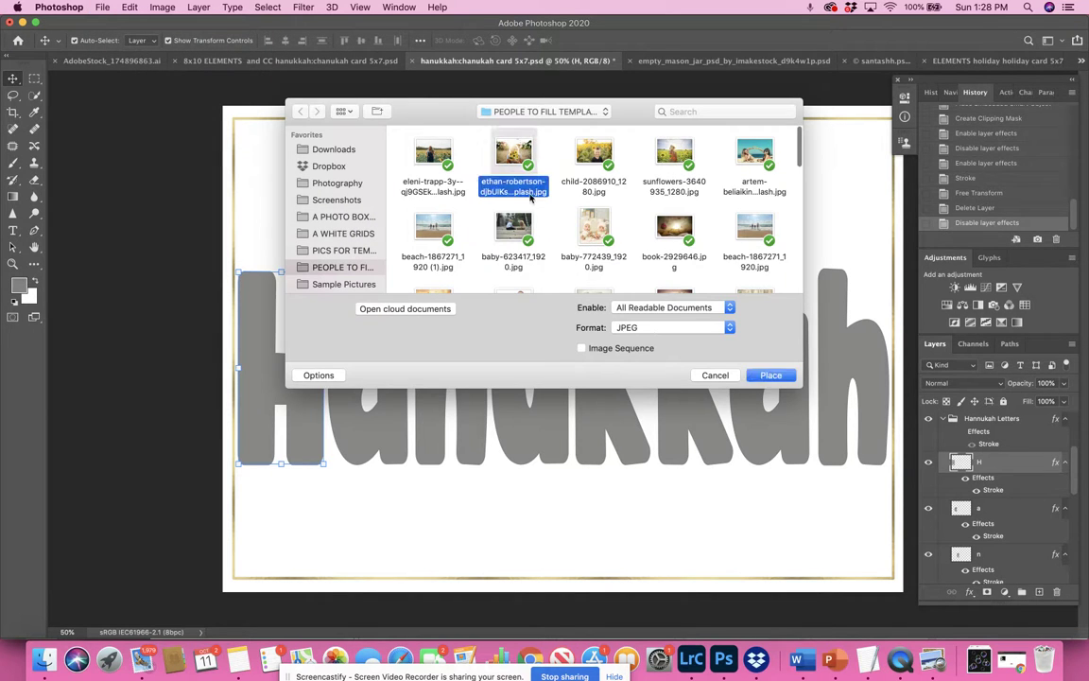
pyautogui.click(772, 376)
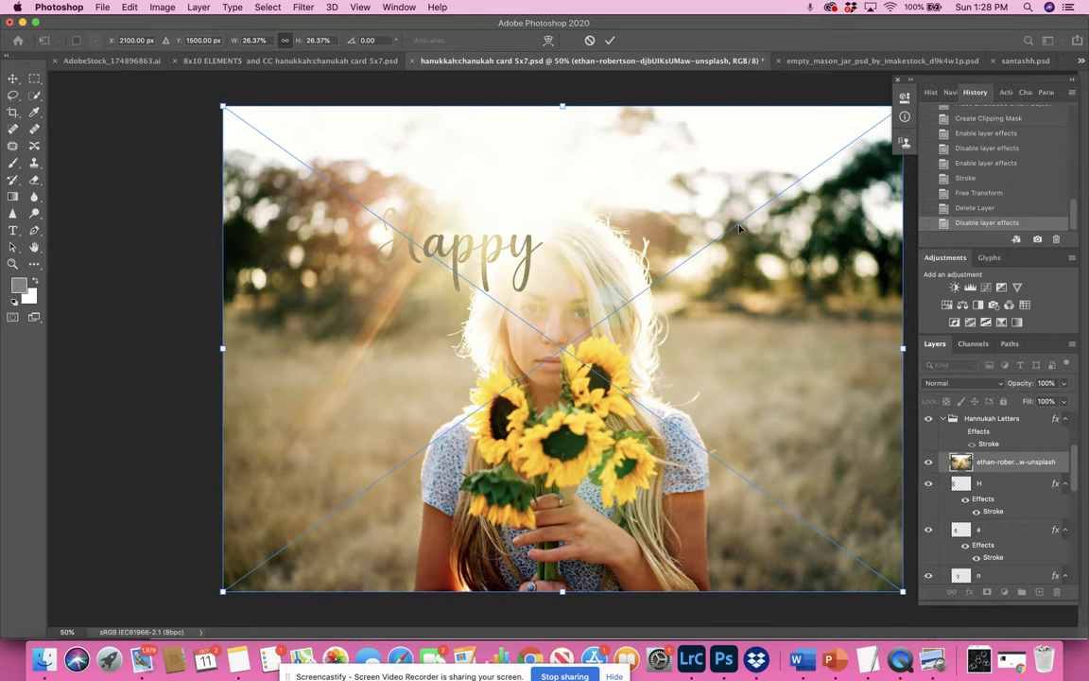
# Scale the placed photo down to about 12% and position it over the letter H.
pyautogui.scroll(-1, 740, 229)
pyautogui.moveTo(849, 554); pyautogui.dragTo(503, 334)
pyautogui.moveTo(490, 232); pyautogui.dragTo(412, 363)
pyautogui.click(612, 41)
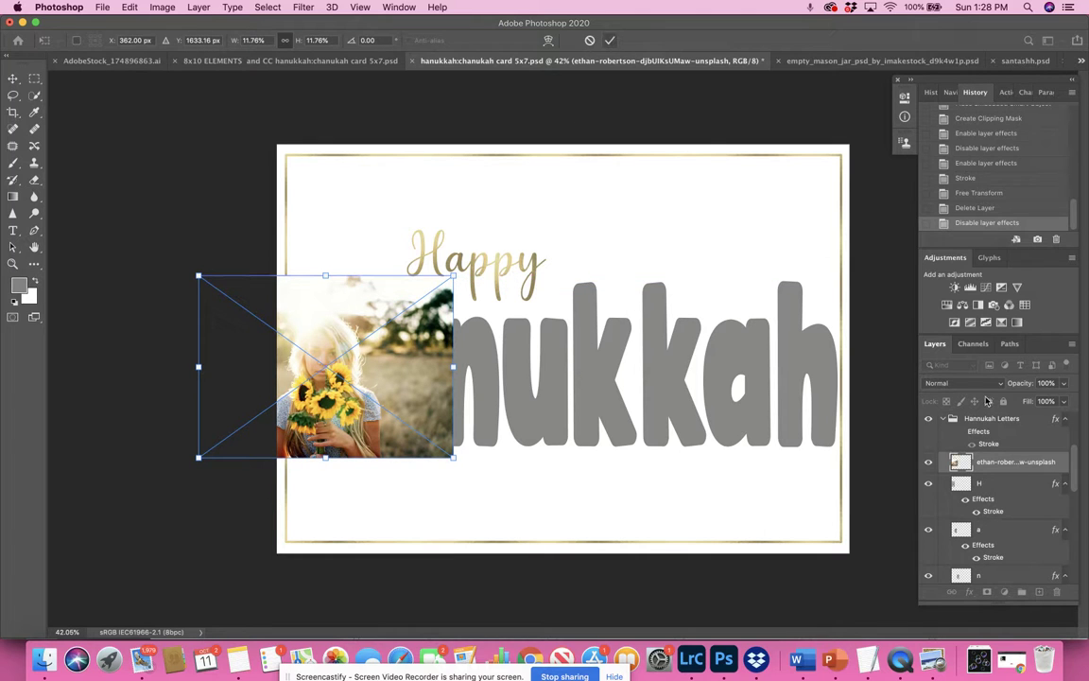
# Clip the sunflower photo into the letter H with a clipping mask, and toggle the H layer's effects off and on.
pyautogui.rightClick(998, 470)
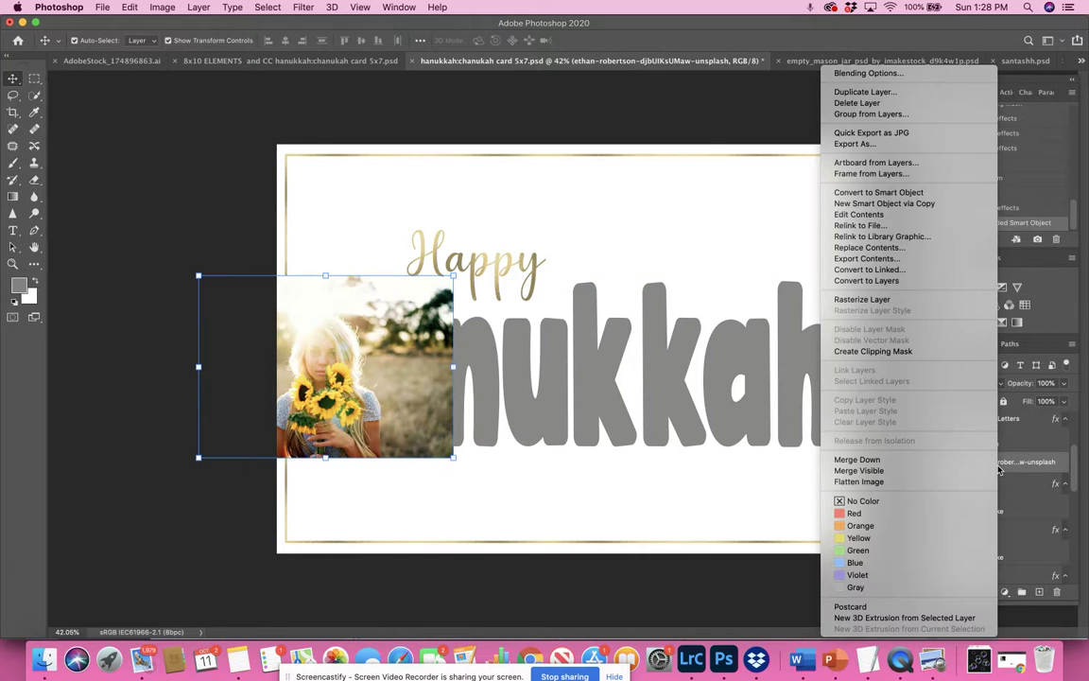
pyautogui.click(965, 353)
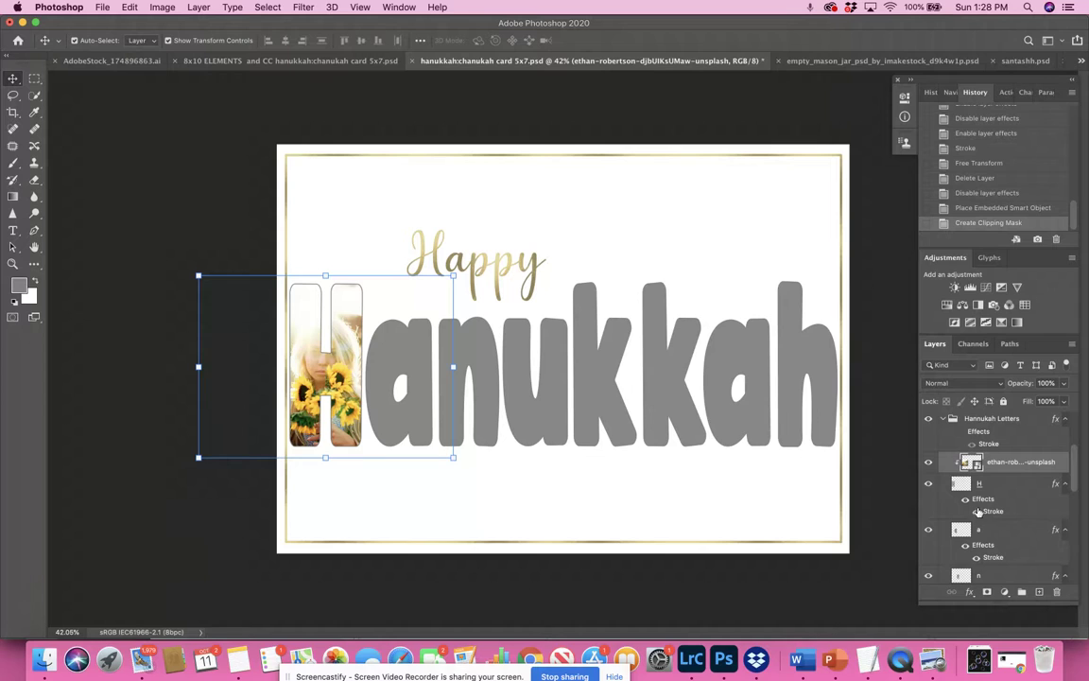
pyautogui.click(965, 500)
pyautogui.click(965, 500)
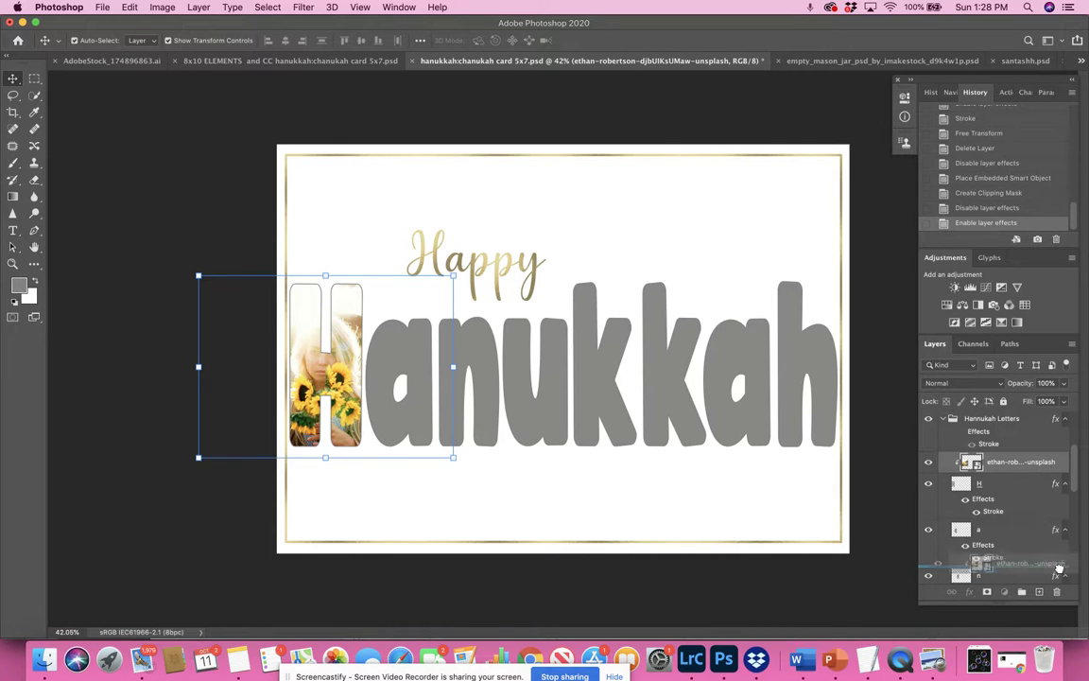
# Delete the photo layer clipped to the letter H and collapse the Hannukah Letters group.
pyautogui.press('Delete')
pyautogui.scroll(2, 971, 470)
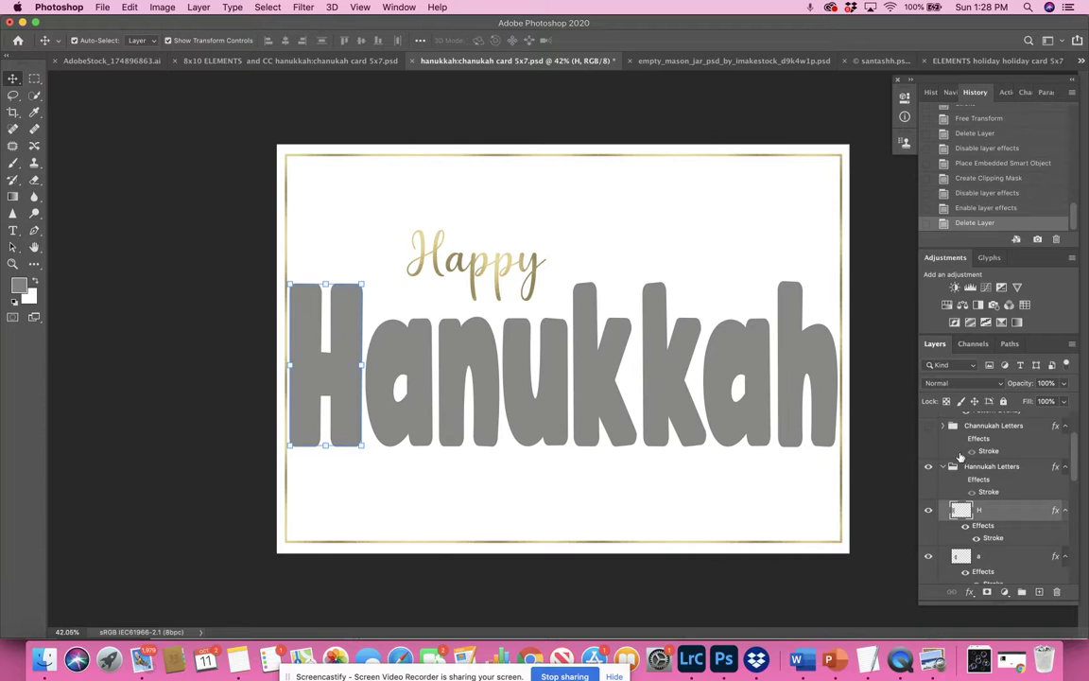
pyautogui.click(943, 469)
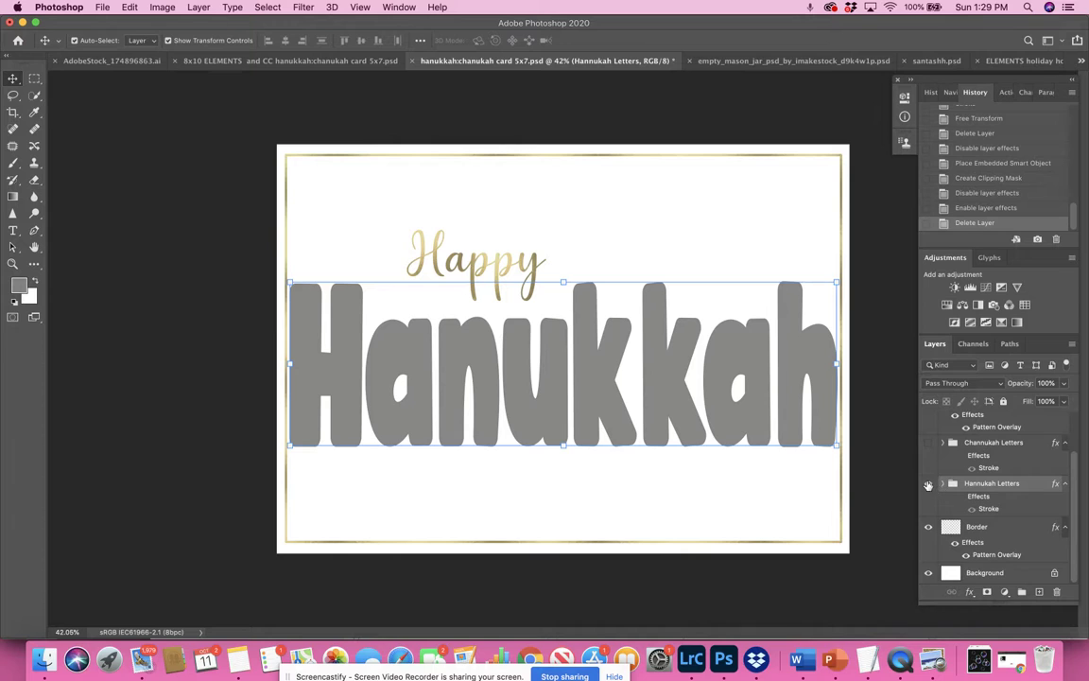
# Hide the Hannukah Letters group and show the Channukah Letters group instead, leaving the latter collapsed.
pyautogui.click(928, 485)
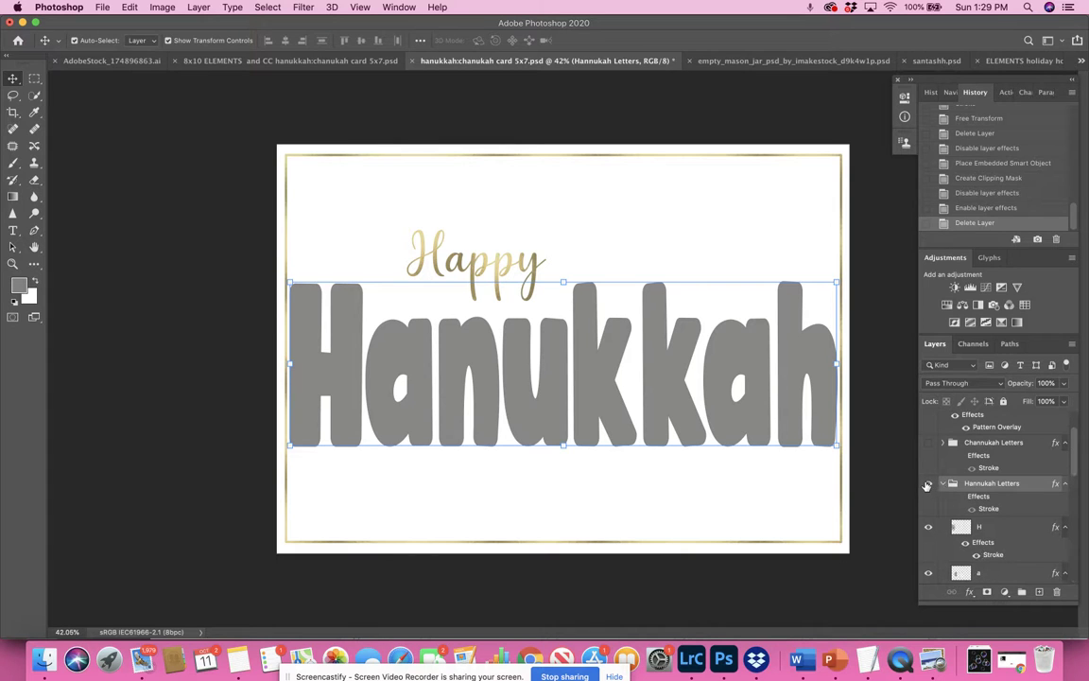
pyautogui.click(929, 443)
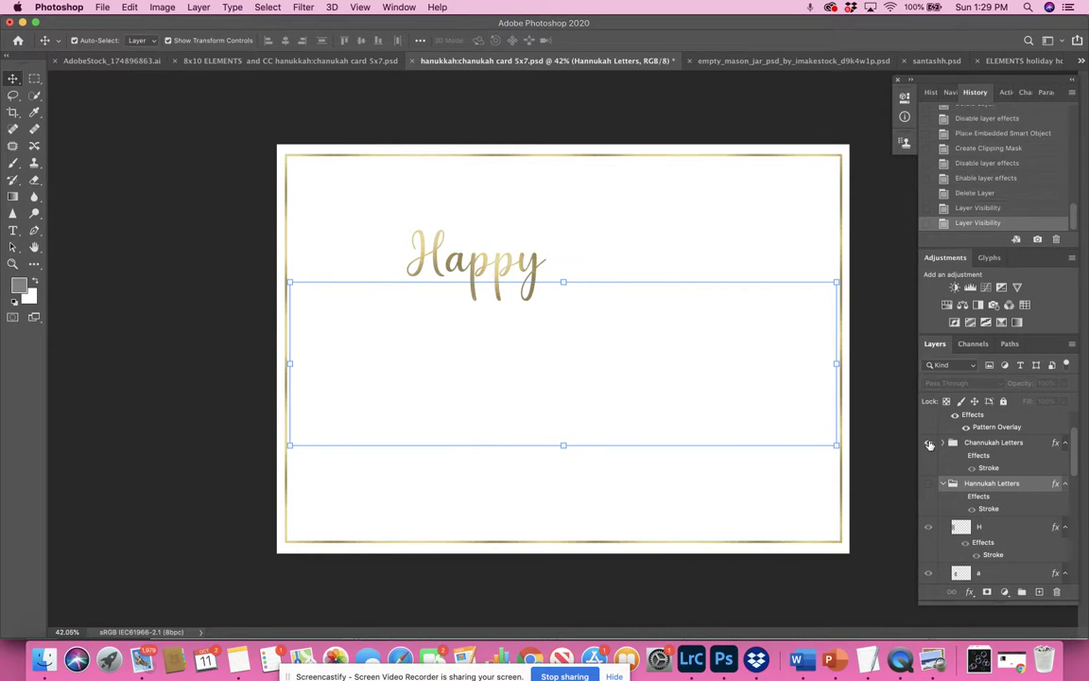
pyautogui.click(930, 442)
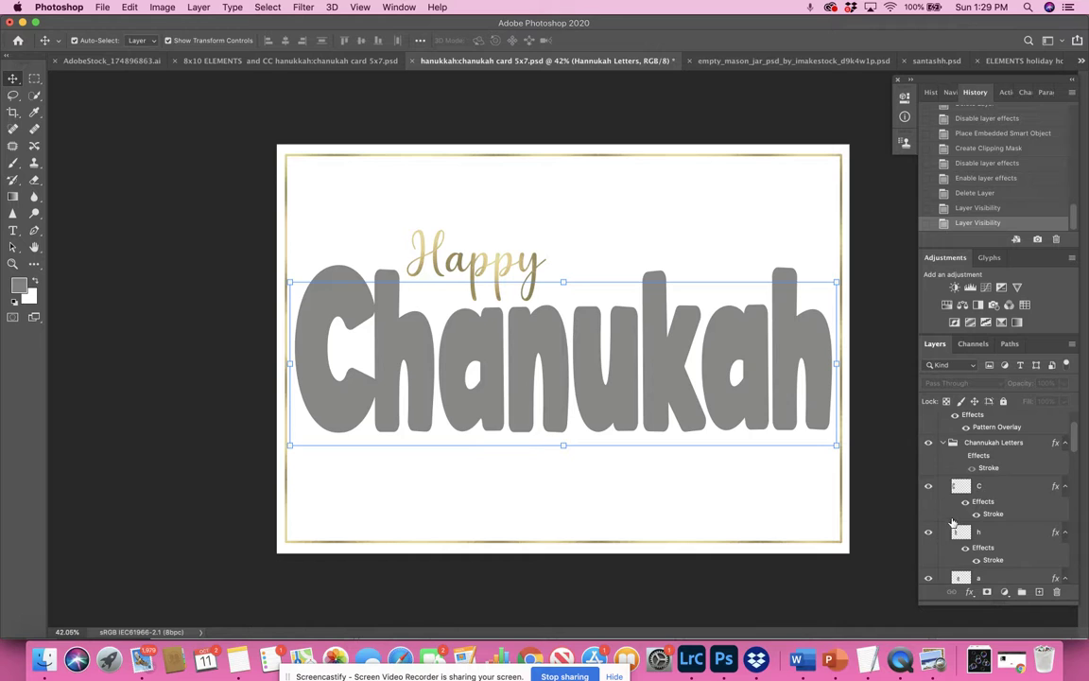
pyautogui.click(944, 443)
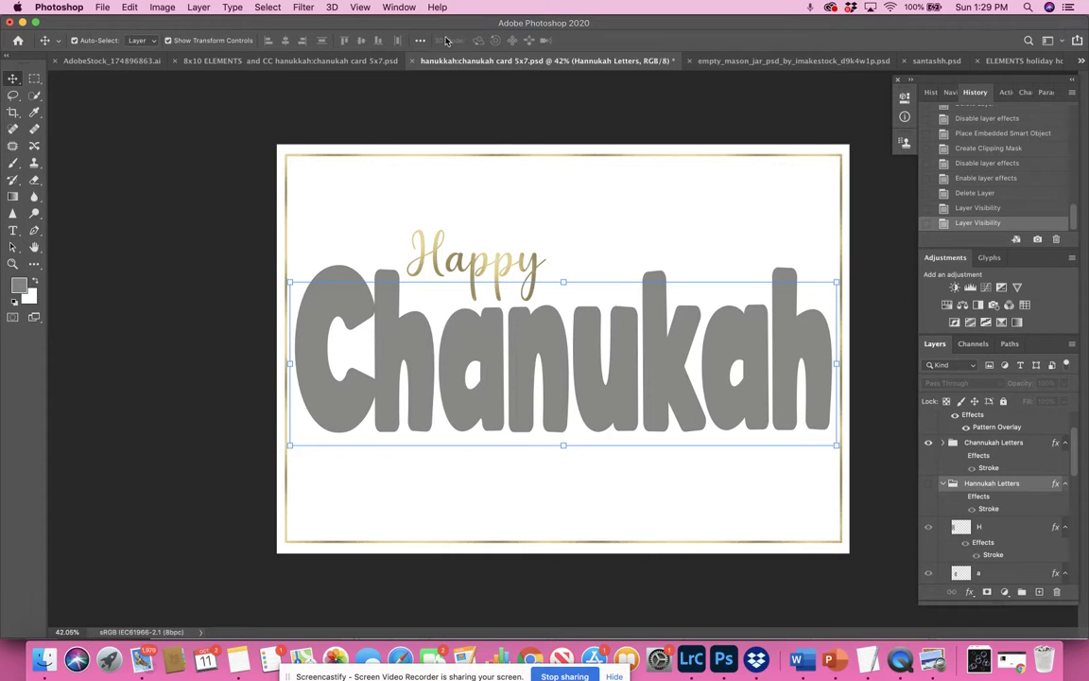
# Switch to the 8x10 ELEMENTS card document and check its image size.
pyautogui.click(315, 61)
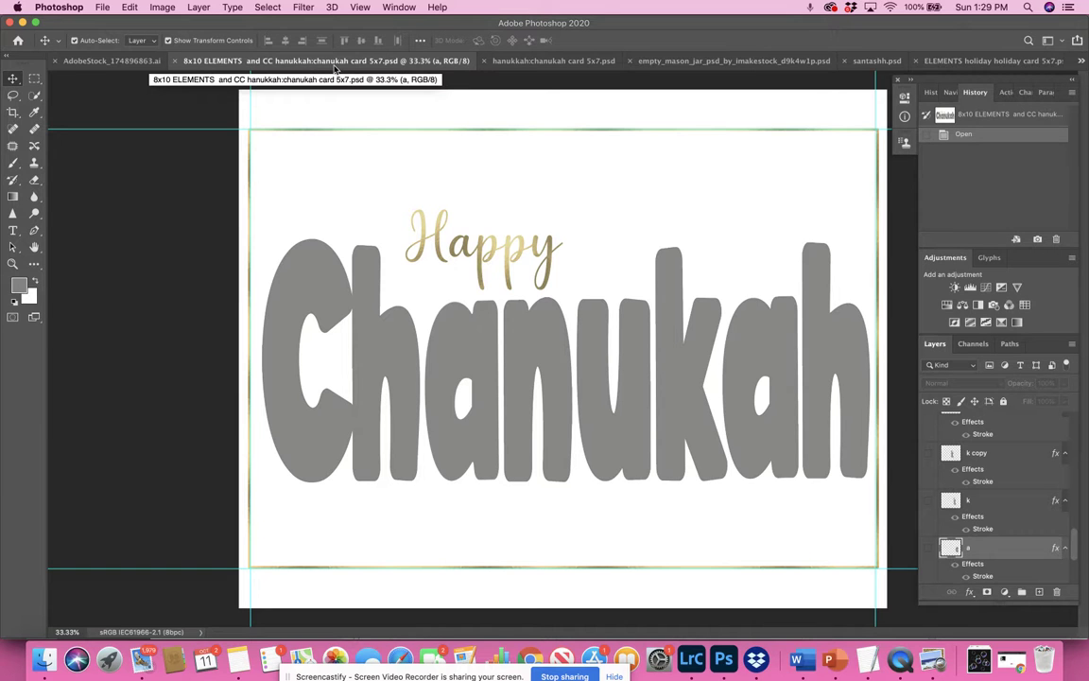
pyautogui.click(163, 7)
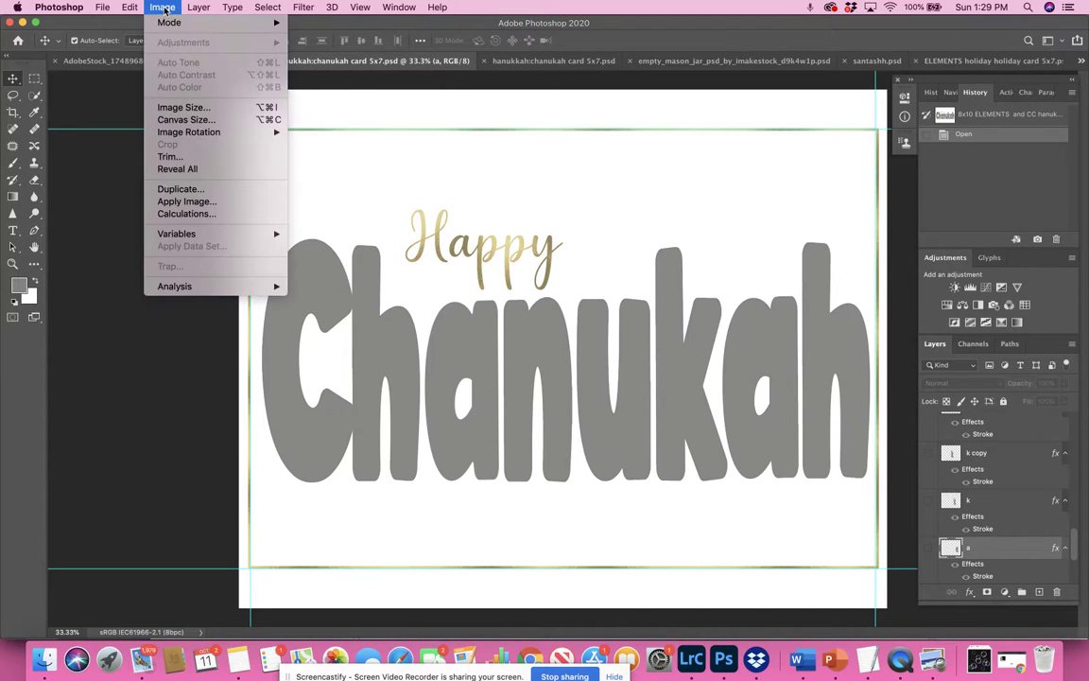
pyautogui.click(172, 107)
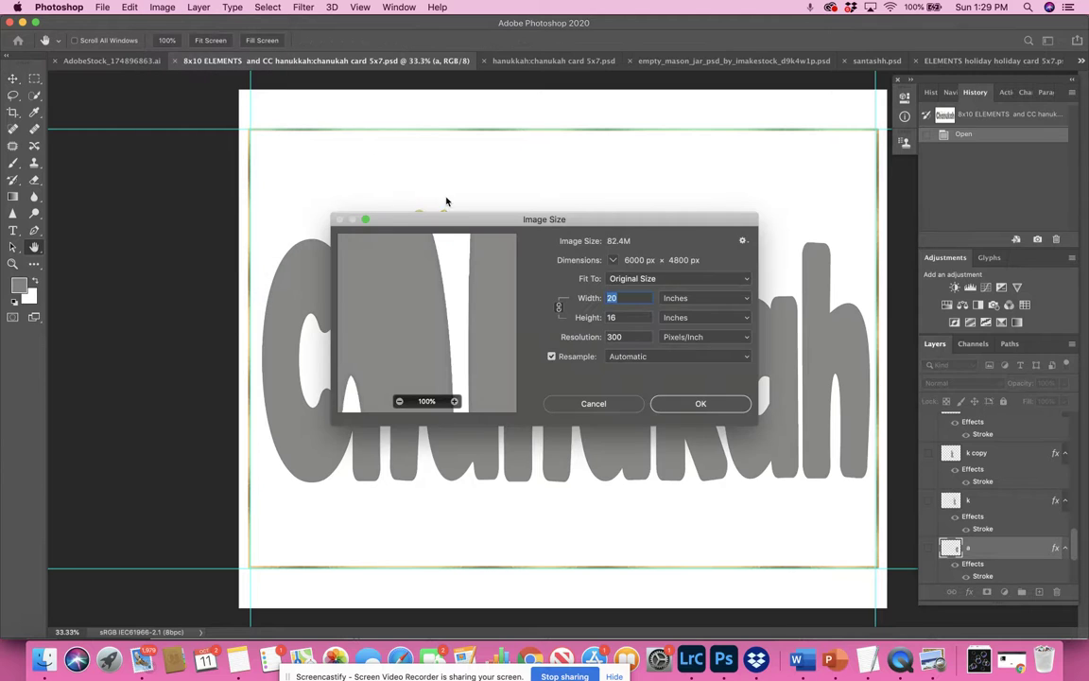
pyautogui.click(697, 403)
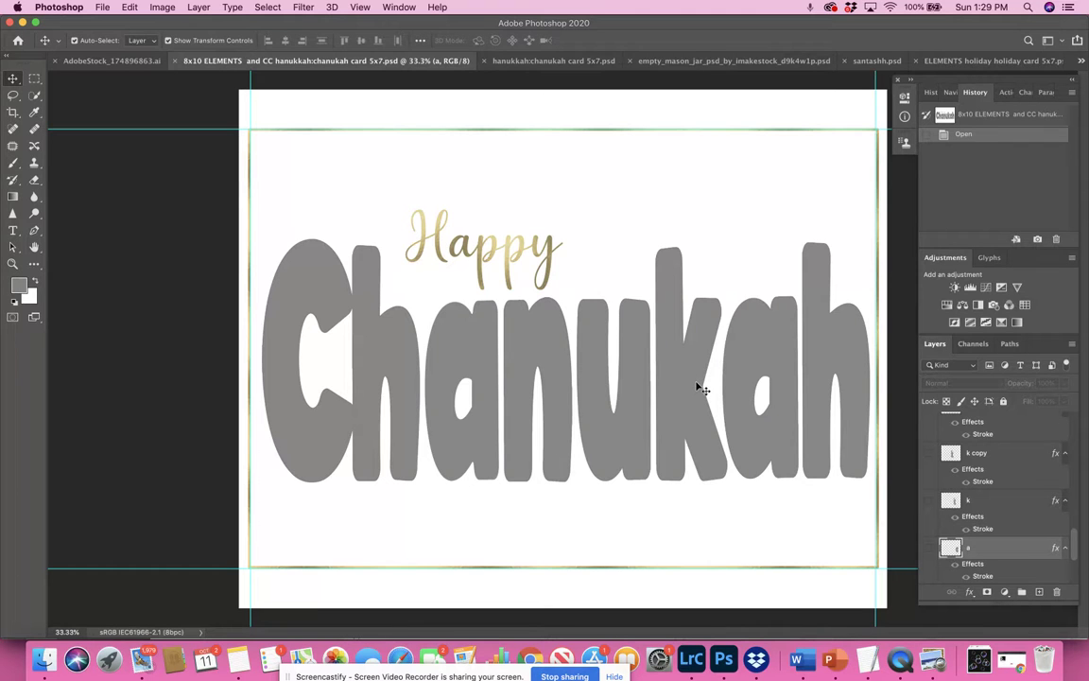
# Try to enlarge the 8x10 document to 50 inches wide with Preserve Details (enlargement) resampling, first trying a 40-inch width.
pyautogui.click(169, 9)
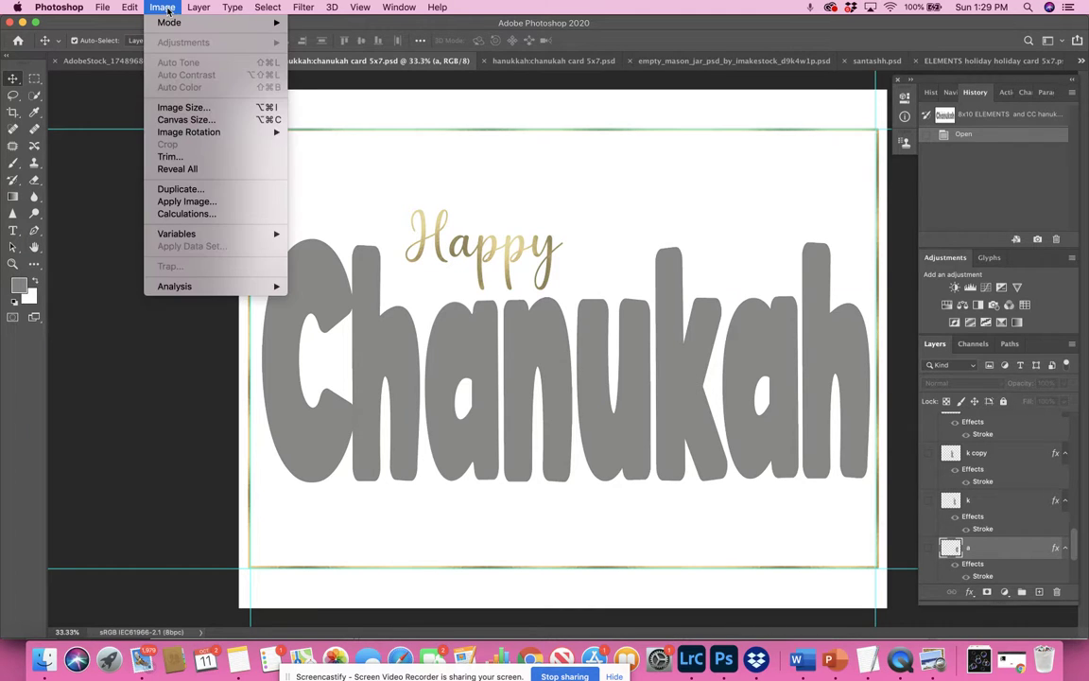
pyautogui.click(186, 107)
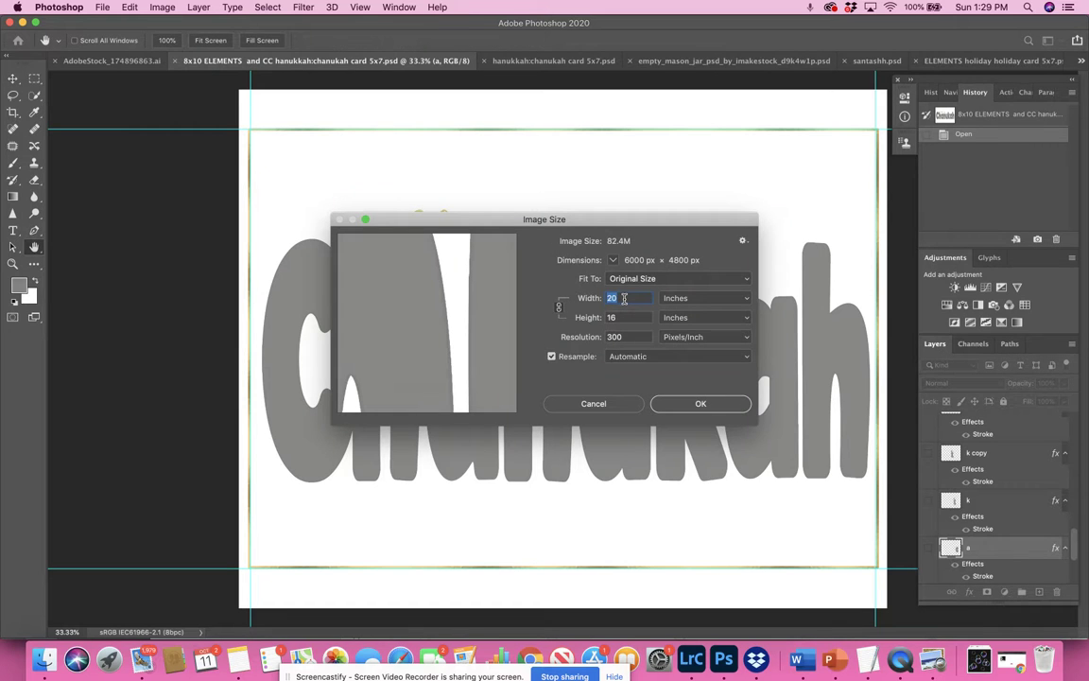
pyautogui.write('40')
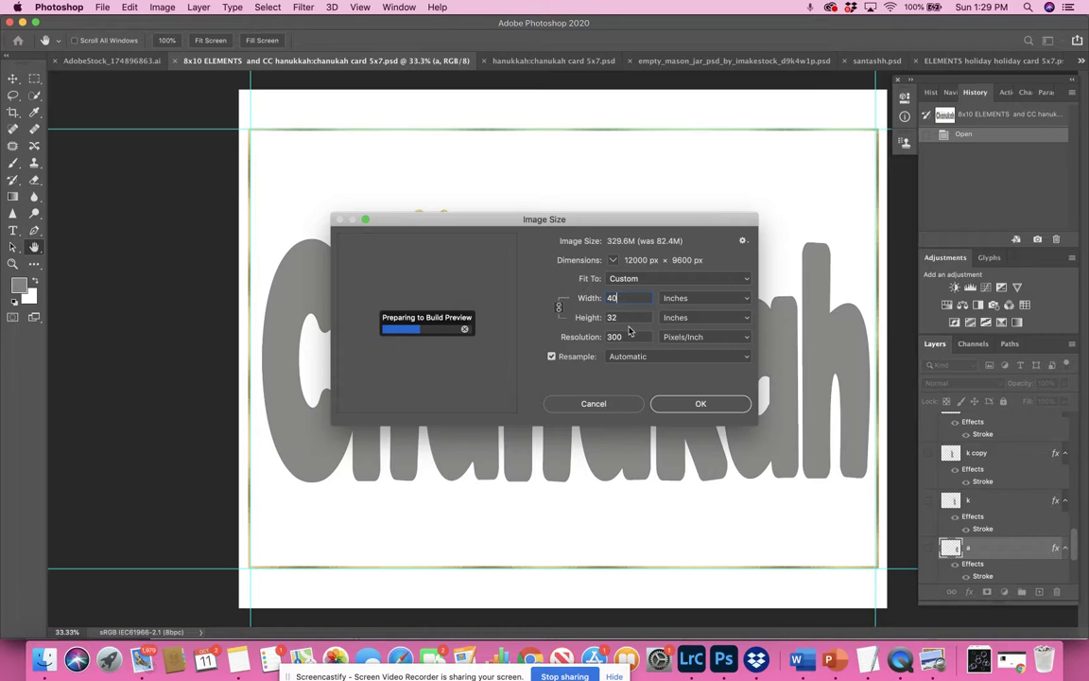
pyautogui.moveTo(619, 299); pyautogui.dragTo(593, 299)
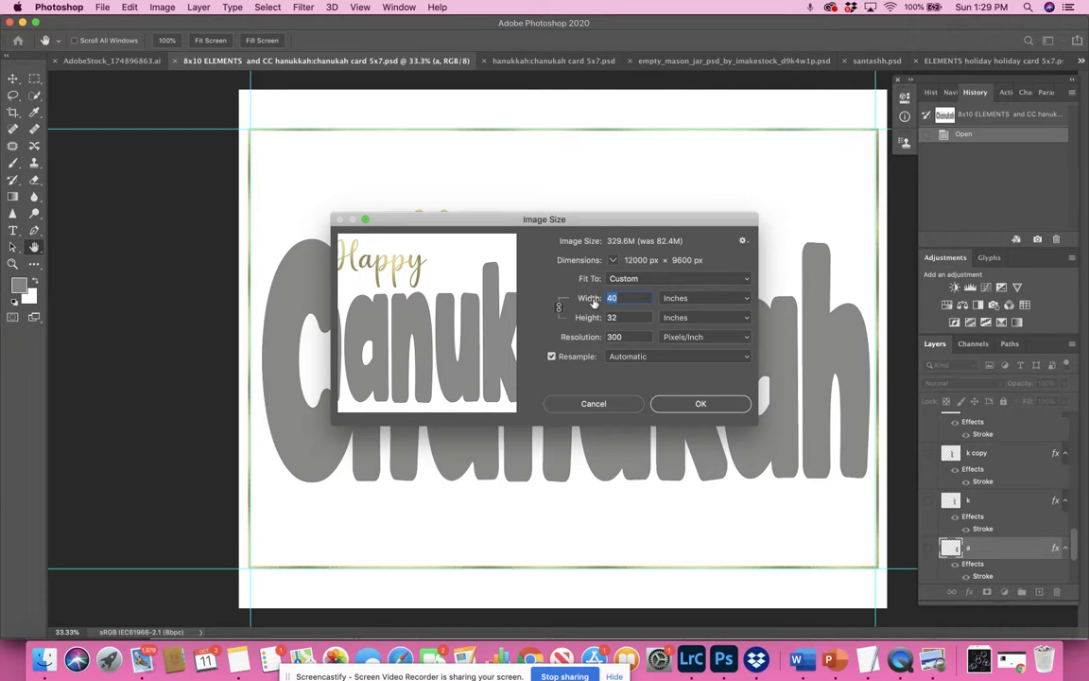
pyautogui.write('50')
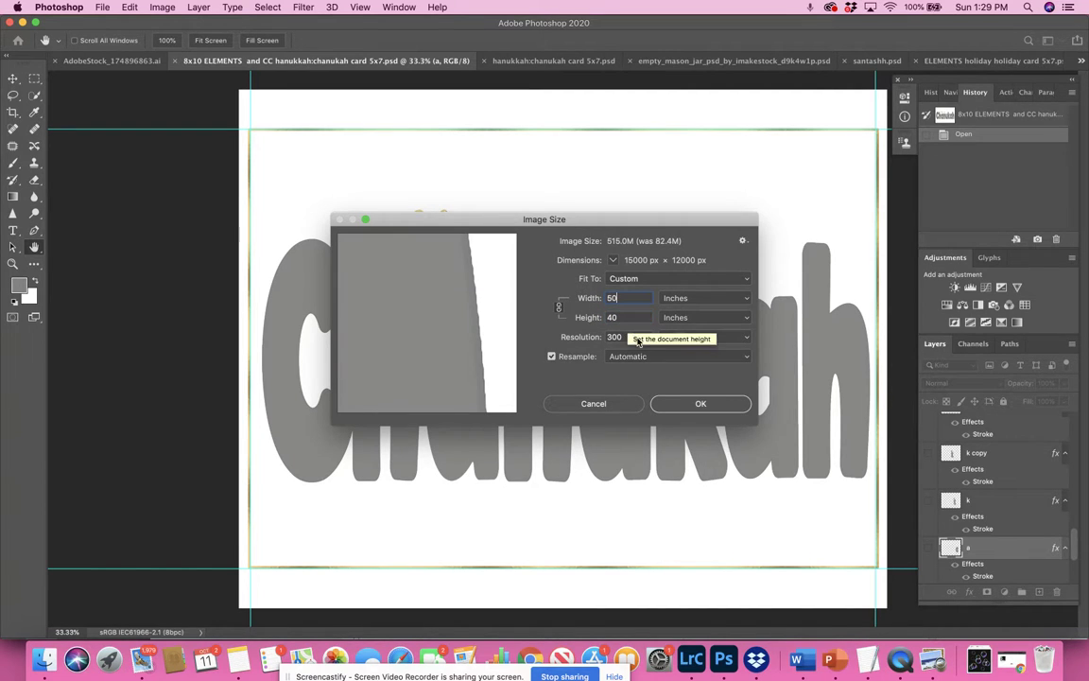
pyautogui.moveTo(622, 299); pyautogui.dragTo(585, 302)
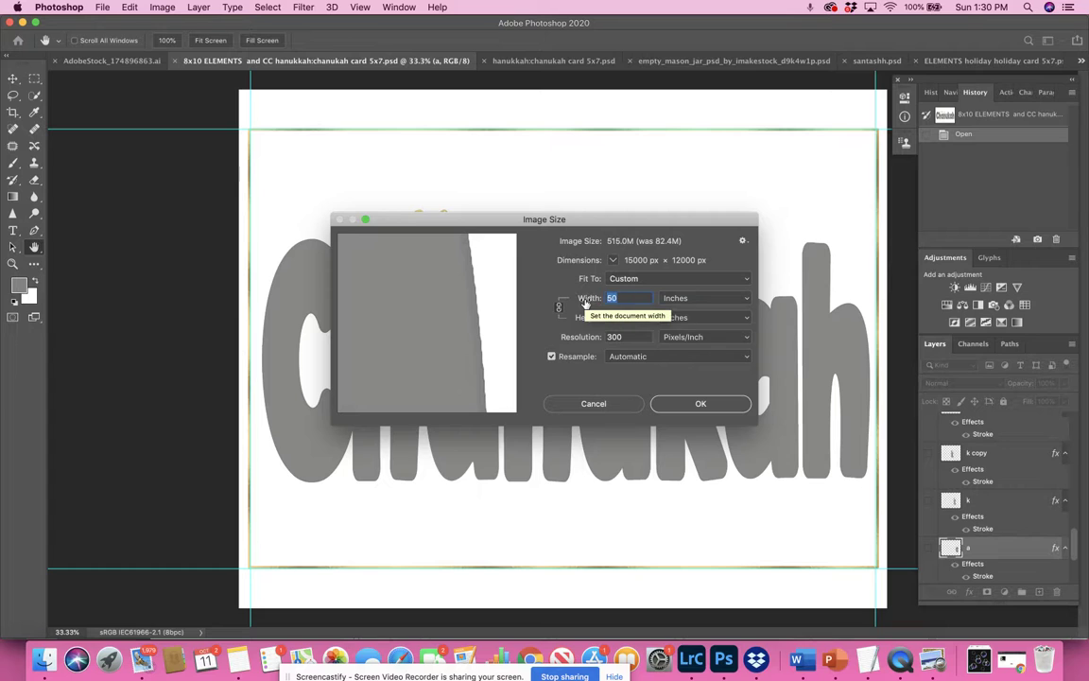
pyautogui.click(673, 359)
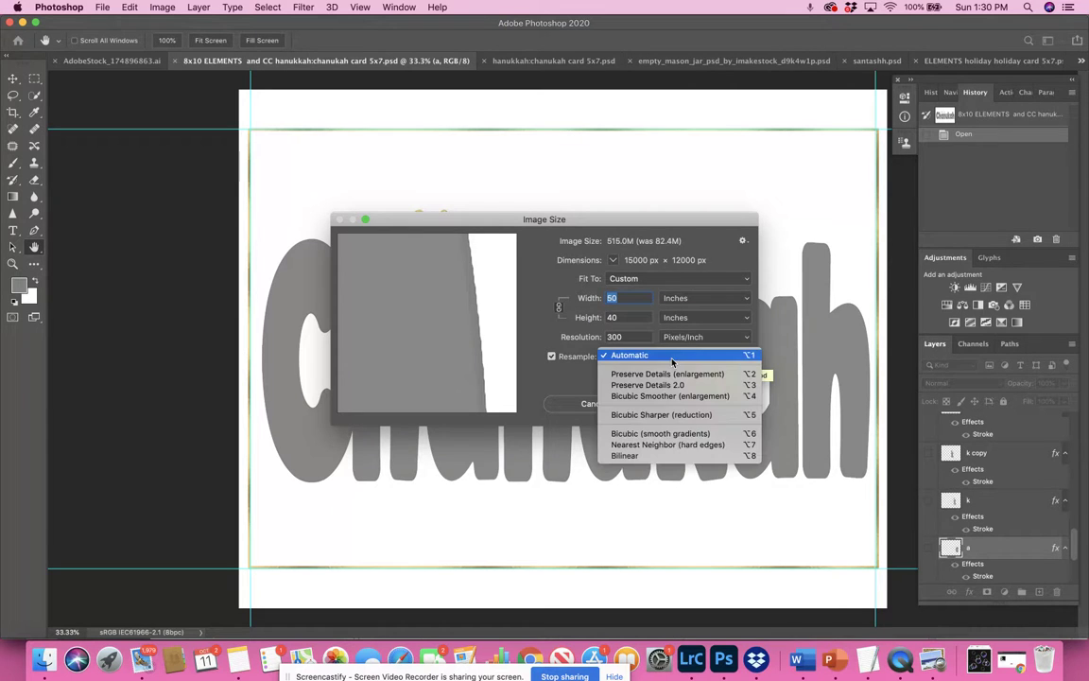
pyautogui.click(675, 374)
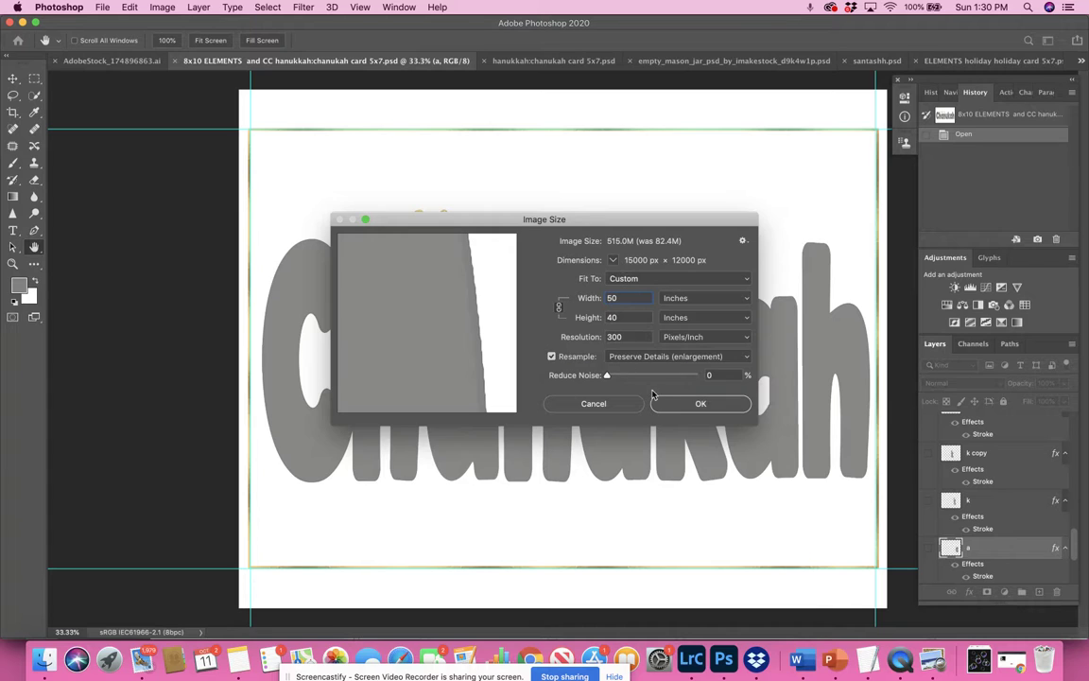
pyautogui.click(701, 404)
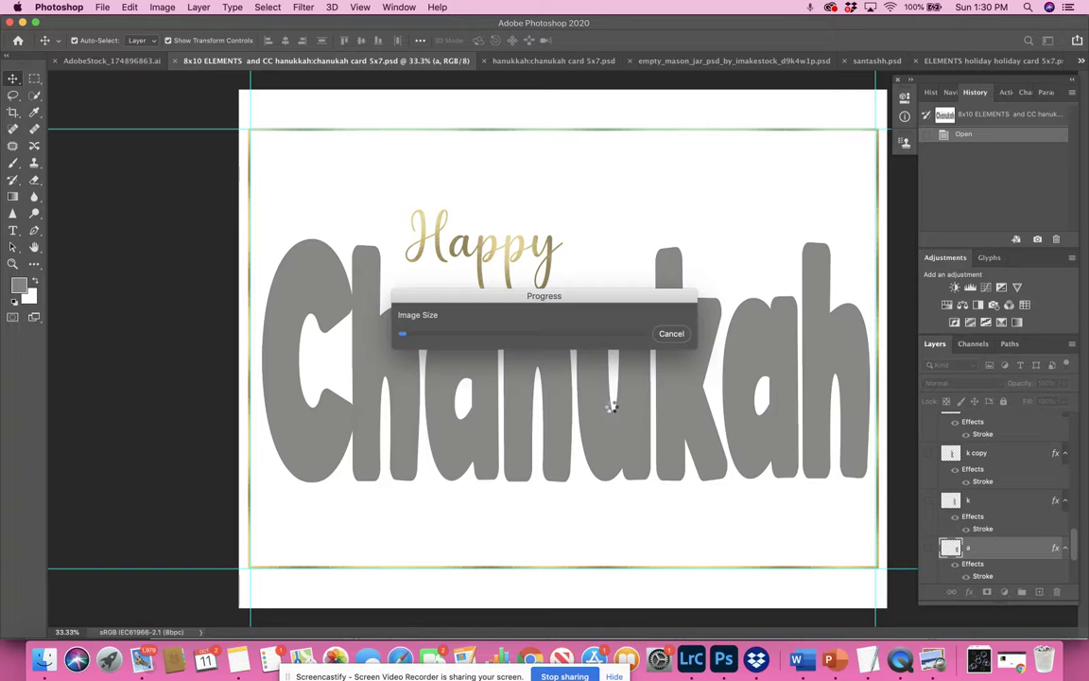
pyautogui.click(671, 335)
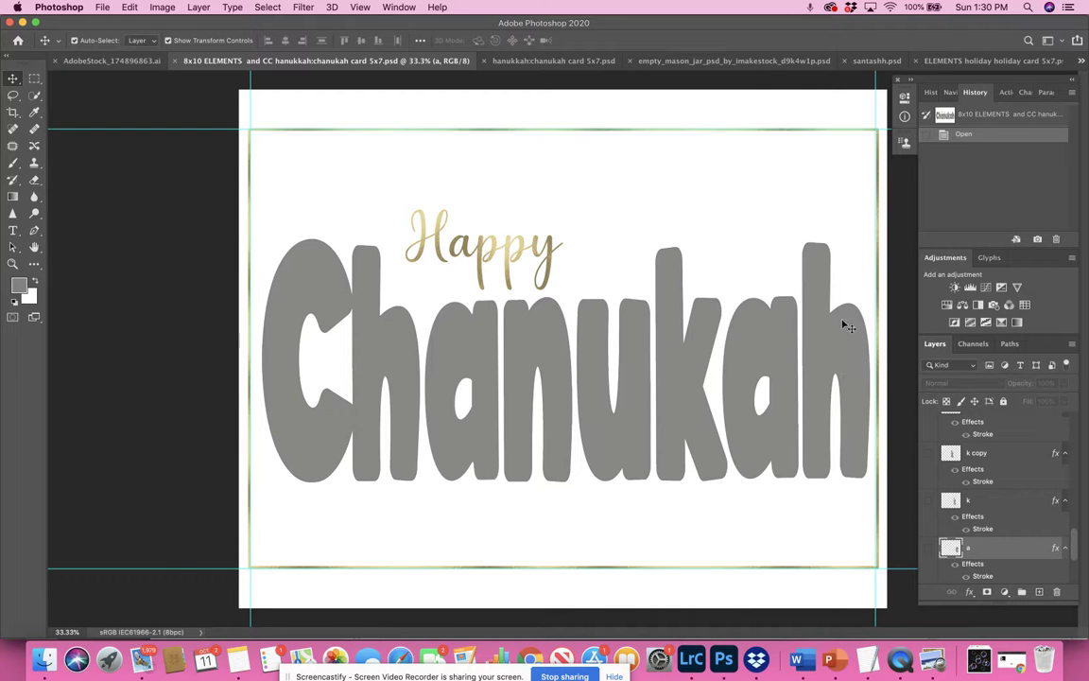
# Examine the individual text and letter layers of the 8x10 document, toggling the Happy text's visibility off and on.
pyautogui.scroll(-2, 940, 502)
pyautogui.scroll(2, 940, 502)
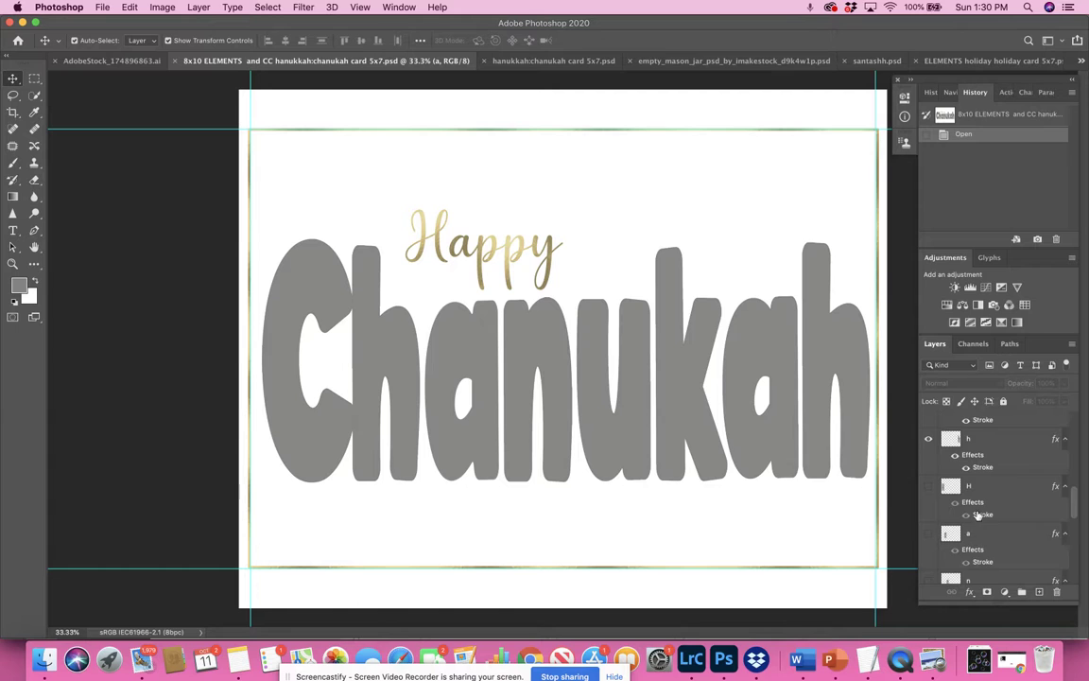
pyautogui.scroll(1, 977, 516)
pyautogui.scroll(1, 978, 515)
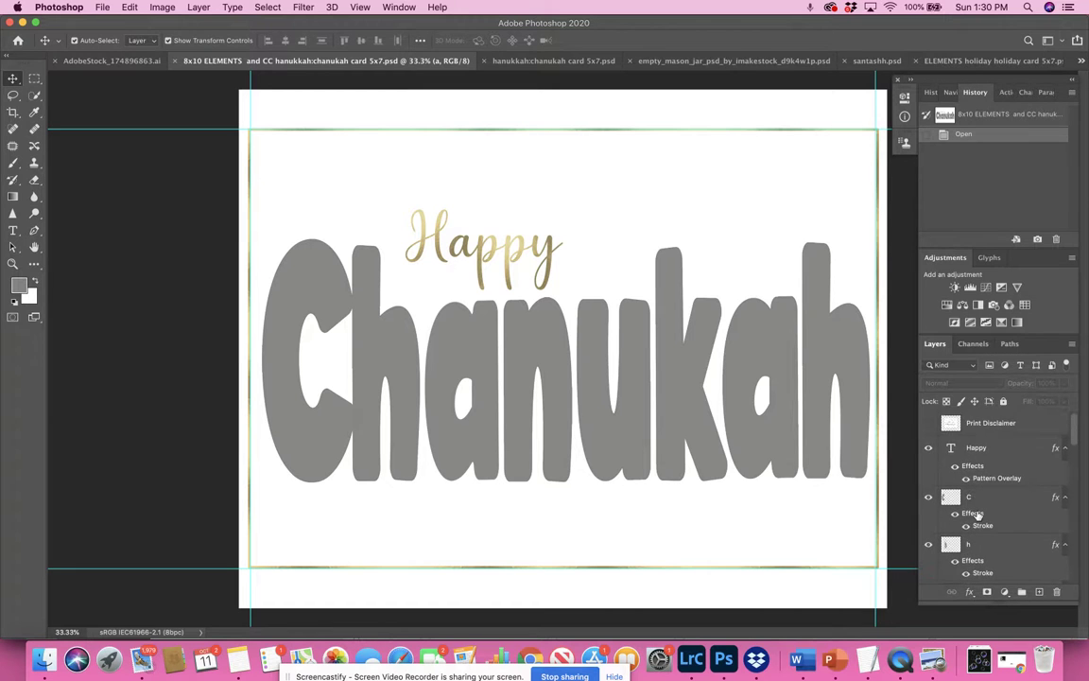
pyautogui.scroll(-1, 950, 463)
pyautogui.scroll(1, 950, 471)
pyautogui.scroll(-2, 959, 483)
pyautogui.scroll(-1, 961, 485)
pyautogui.scroll(2, 961, 485)
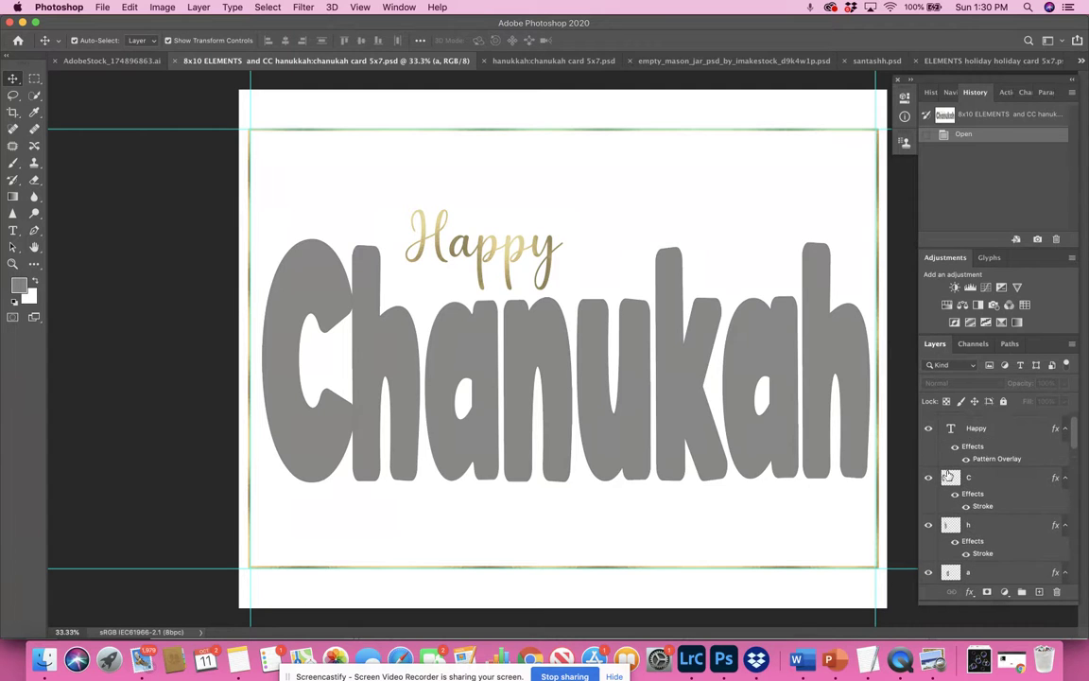
pyautogui.click(932, 433)
pyautogui.click(932, 433)
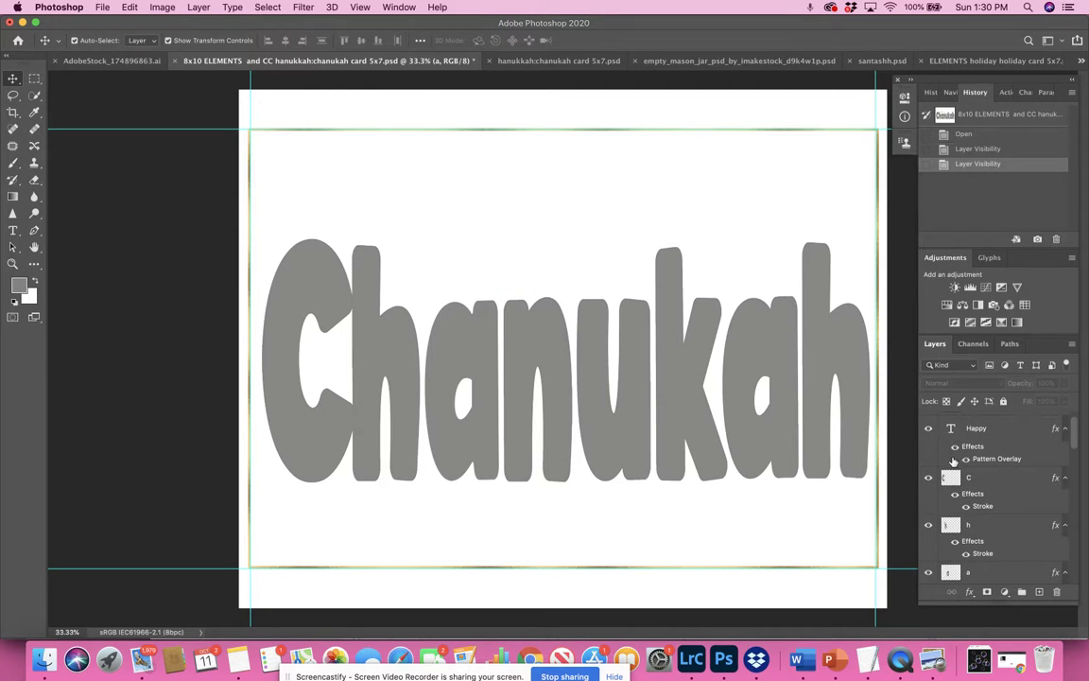
# Hide the C, h and first a letter layers of the word Chanukah.
pyautogui.scroll(-2, 955, 461)
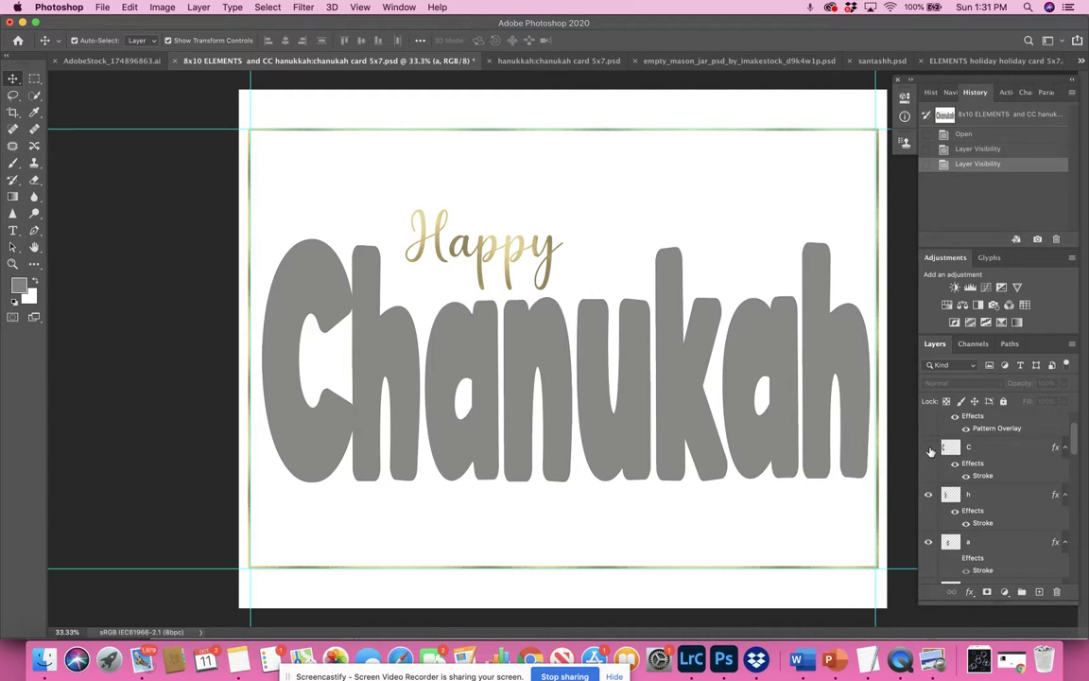
pyautogui.click(929, 496)
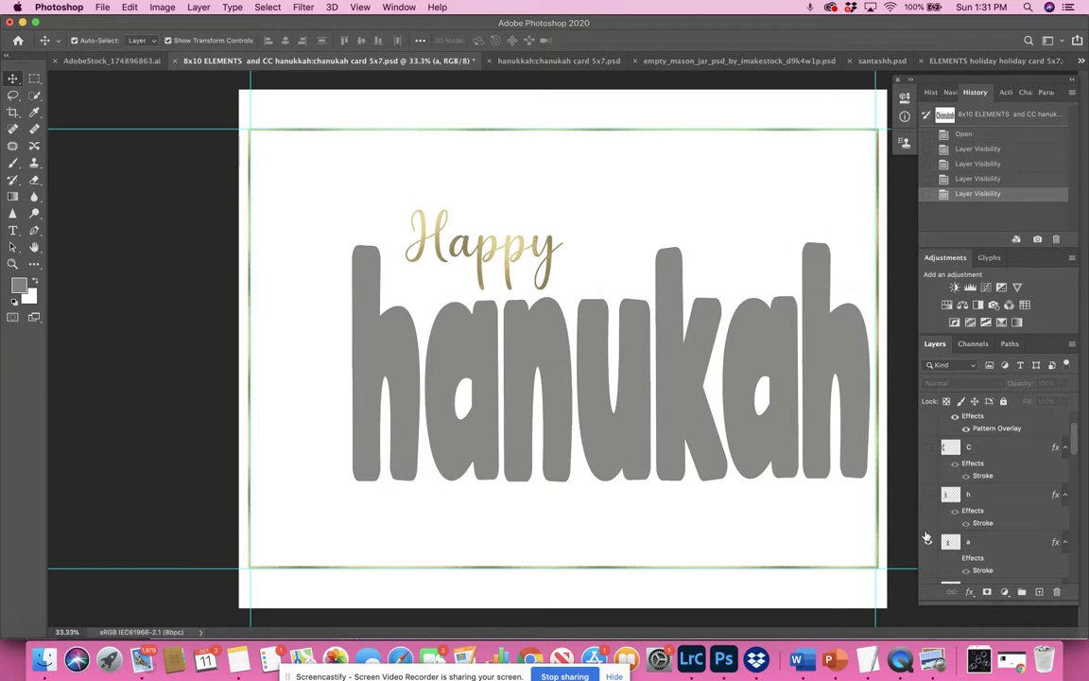
pyautogui.click(928, 539)
pyautogui.click(929, 540)
# Show the capital H layer of the alternative spelling Hanukkah, and hide it again.
pyautogui.scroll(-5, 930, 540)
pyautogui.scroll(-2, 930, 539)
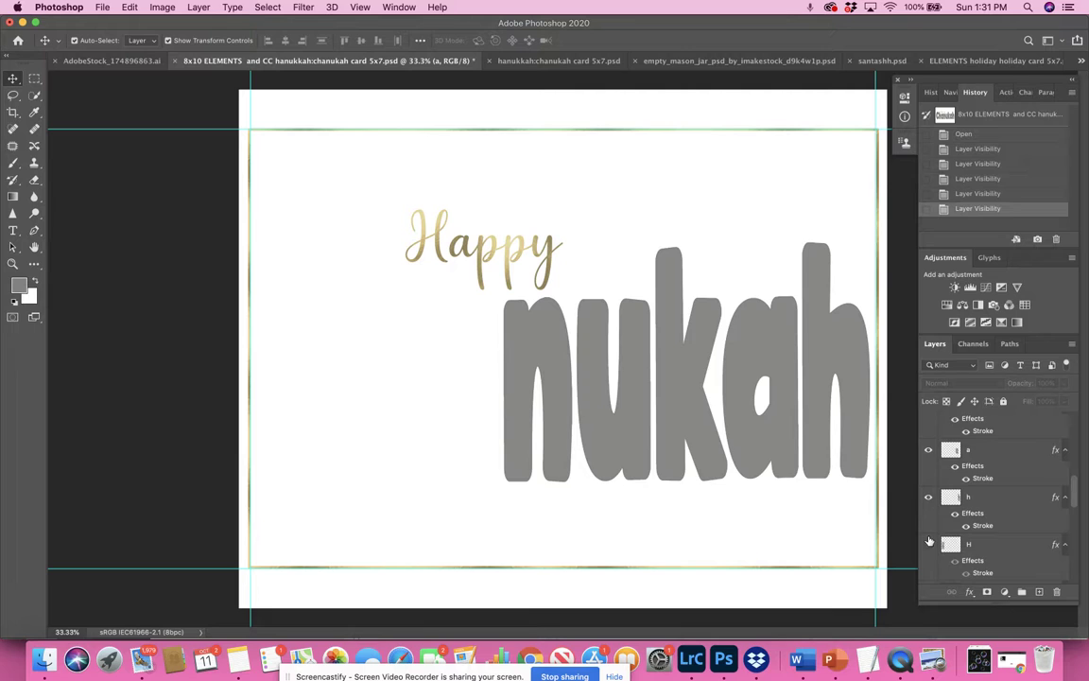
pyautogui.click(929, 528)
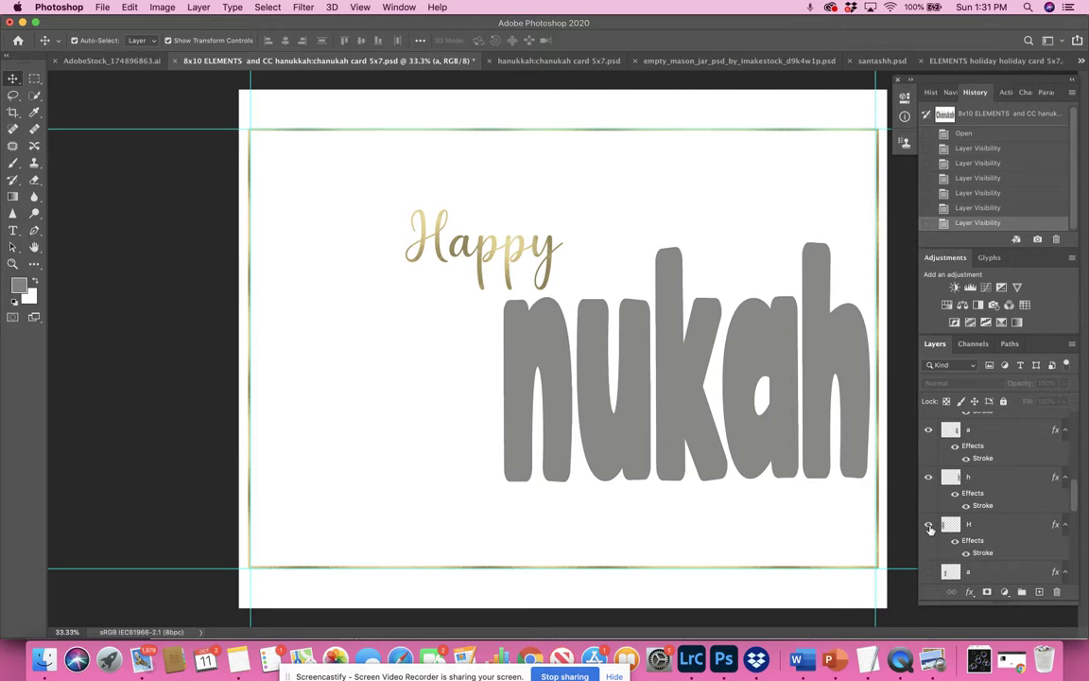
pyautogui.click(929, 529)
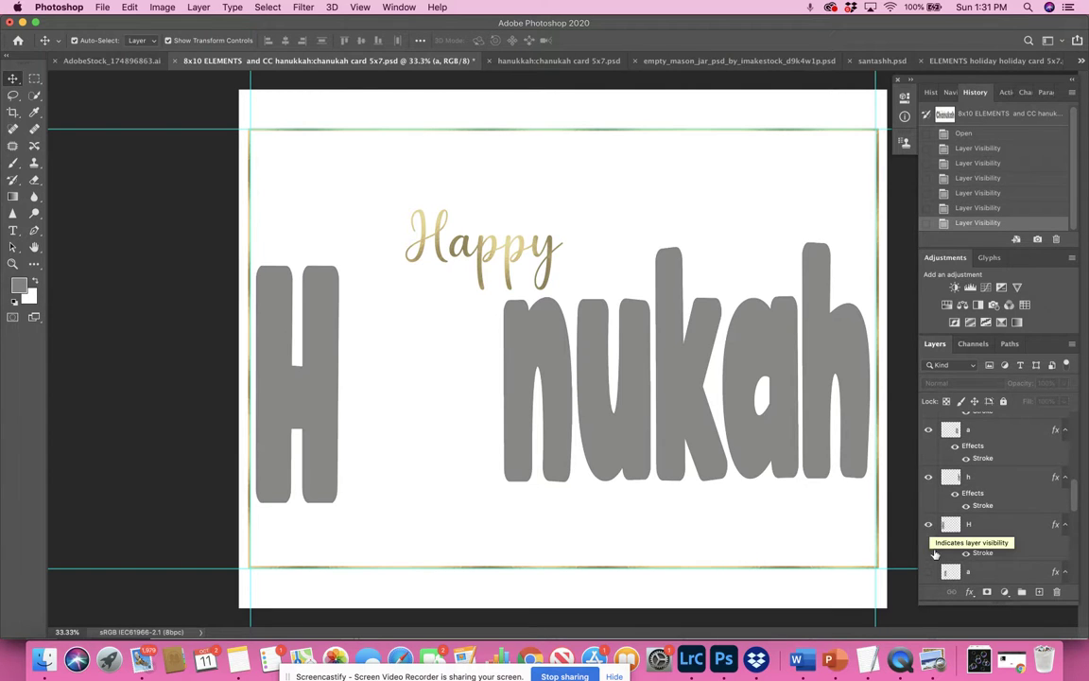
pyautogui.click(929, 527)
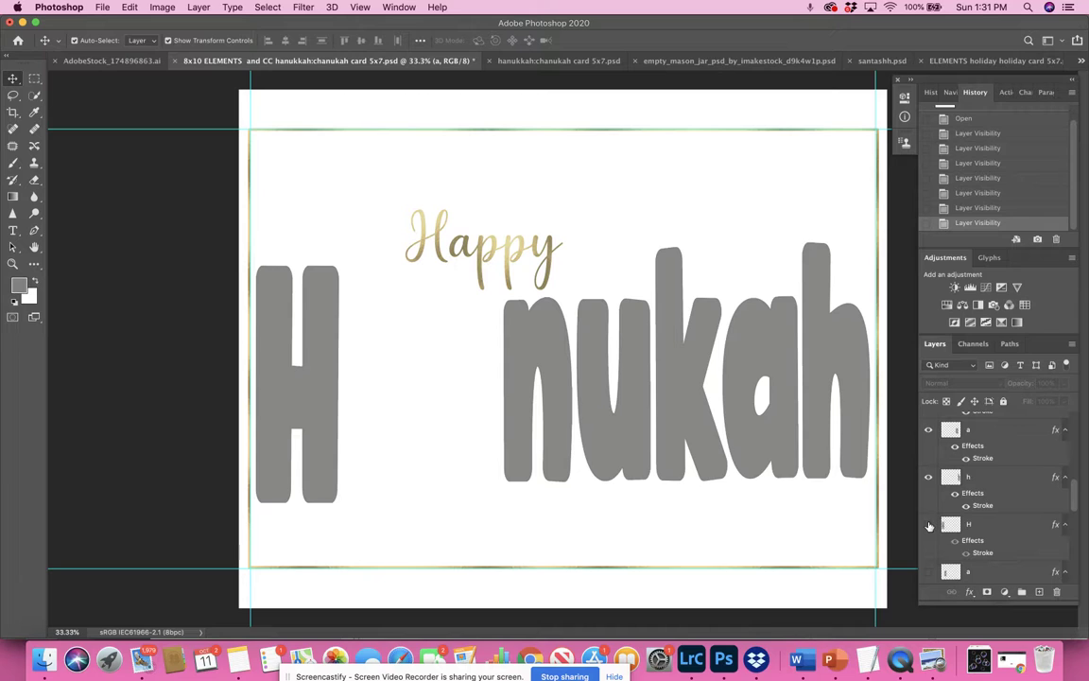
# Make the first a, h and C letter layers of Chanukah visible again.
pyautogui.scroll(3, 930, 525)
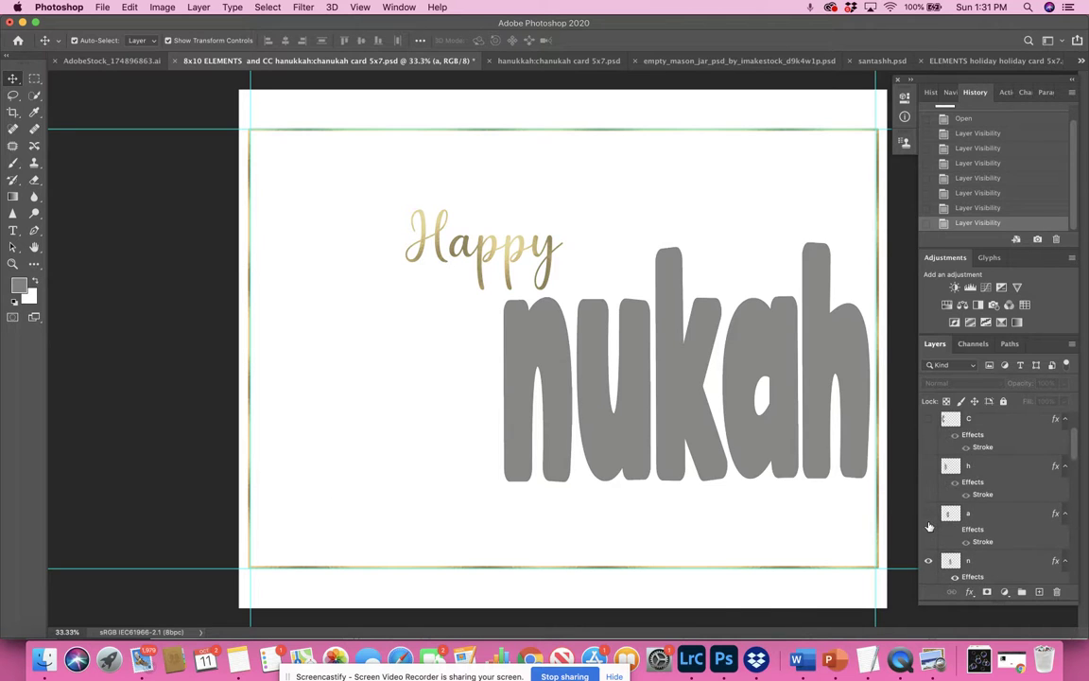
pyautogui.click(929, 514)
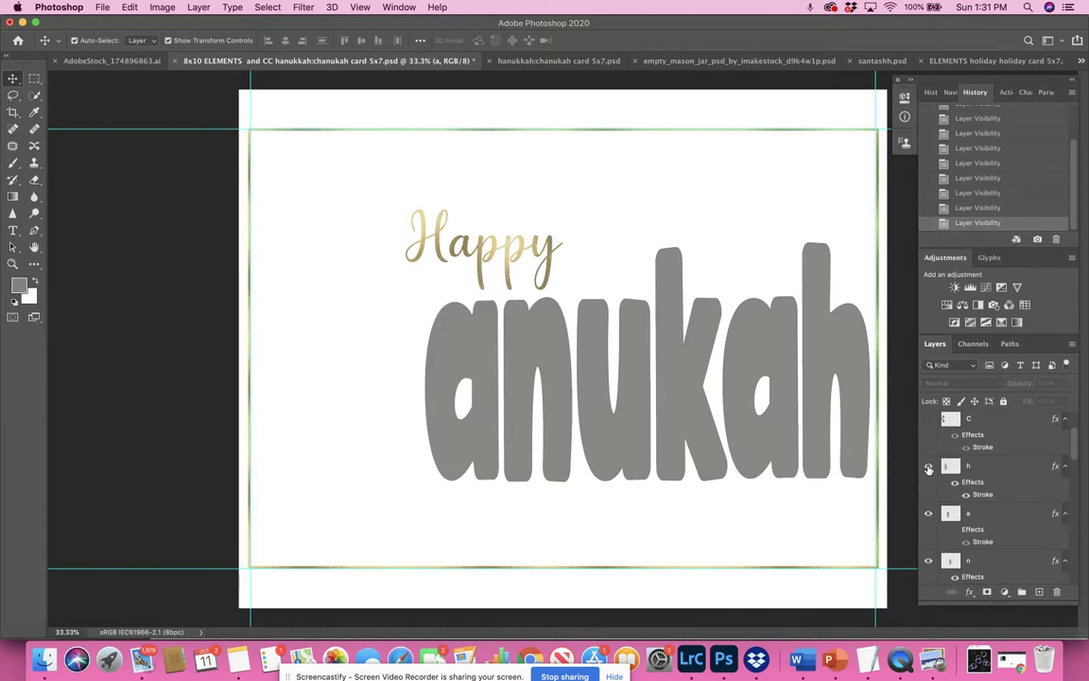
pyautogui.scroll(2, 929, 473)
pyautogui.click(929, 497)
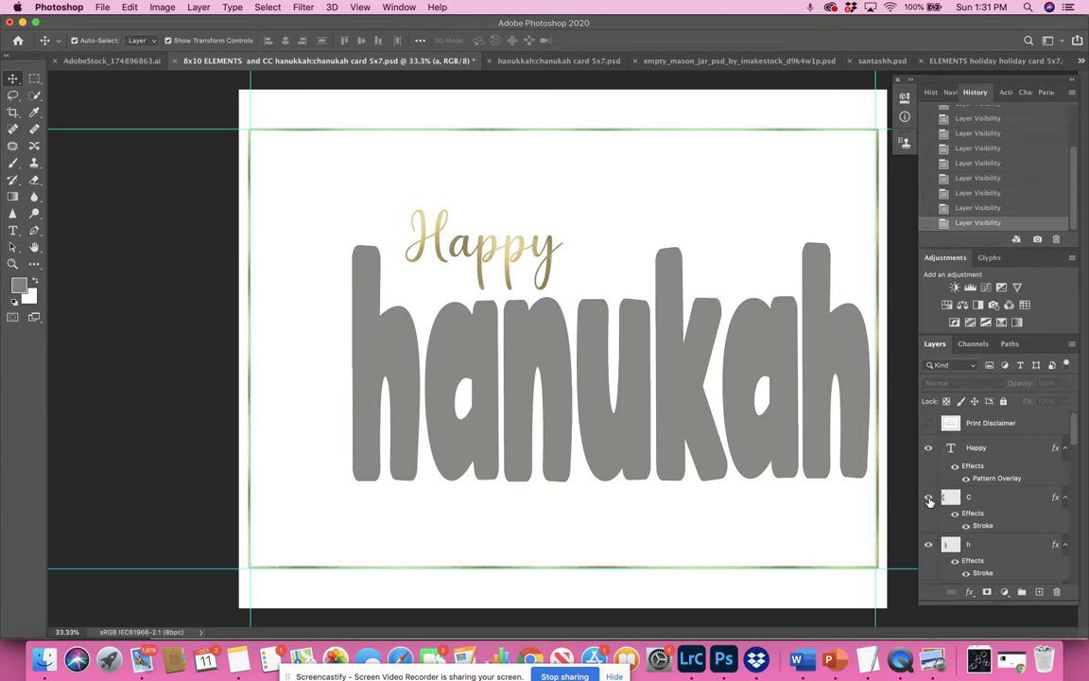